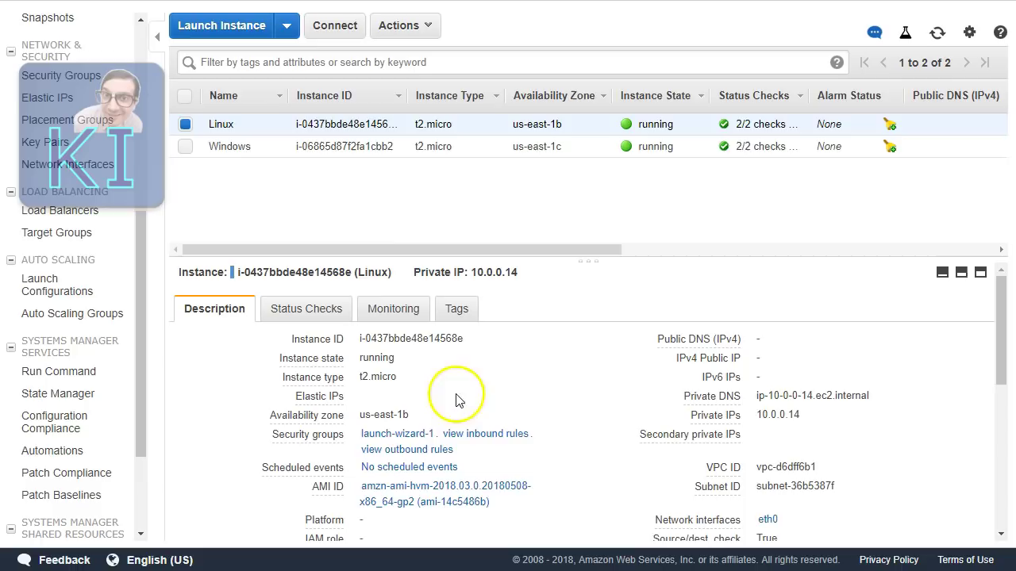
Step: Review the inbound security group rules of the Linux and Windows instances, and sort the subnet list by name
left_click(454, 435)
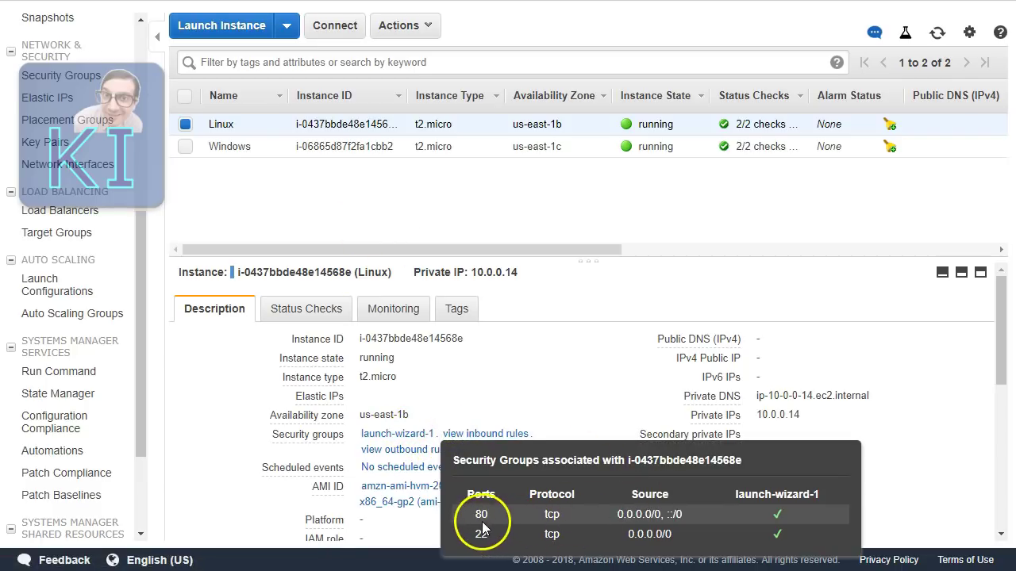
left_click(458, 186)
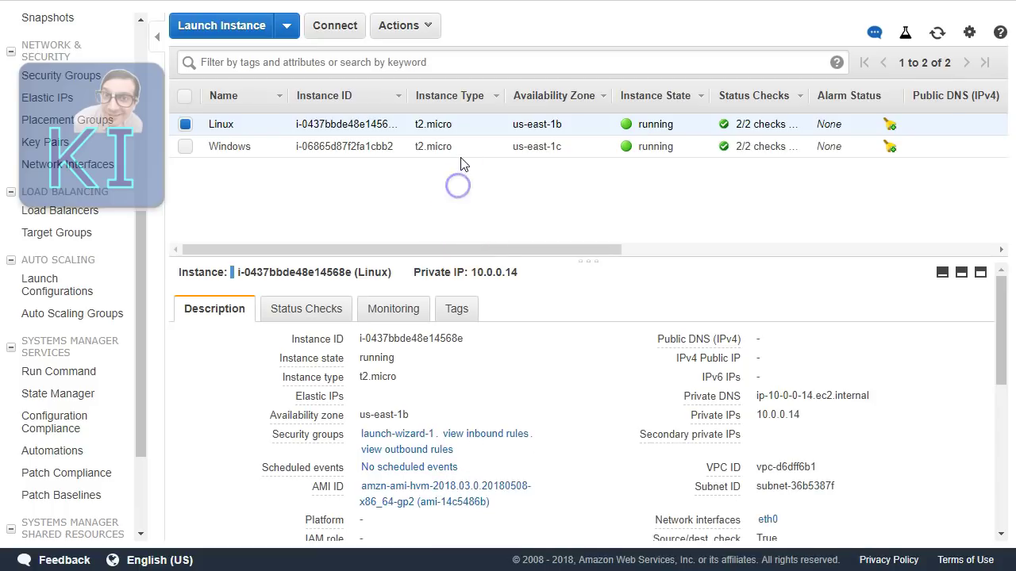
left_click(462, 154)
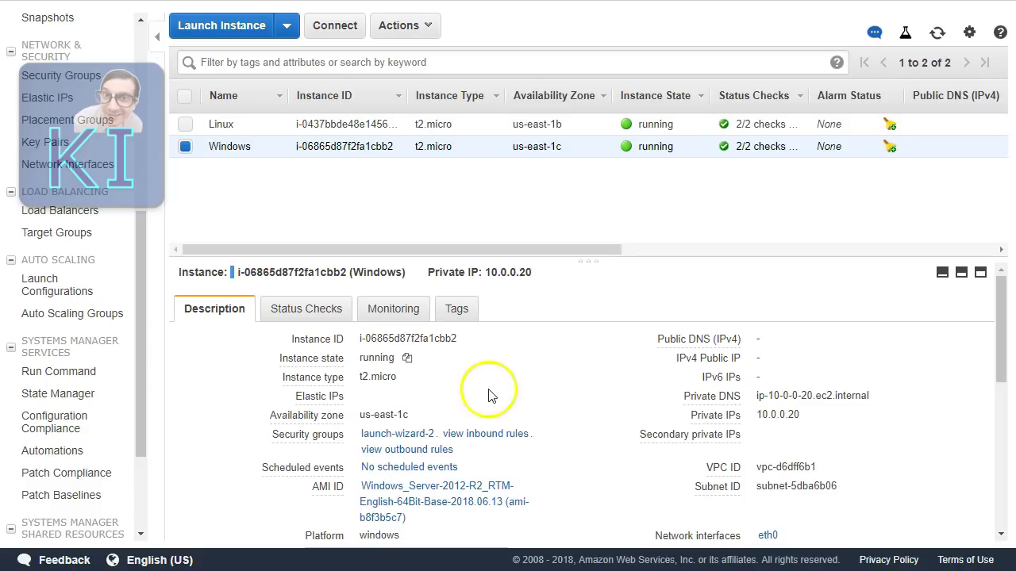
left_click(455, 439)
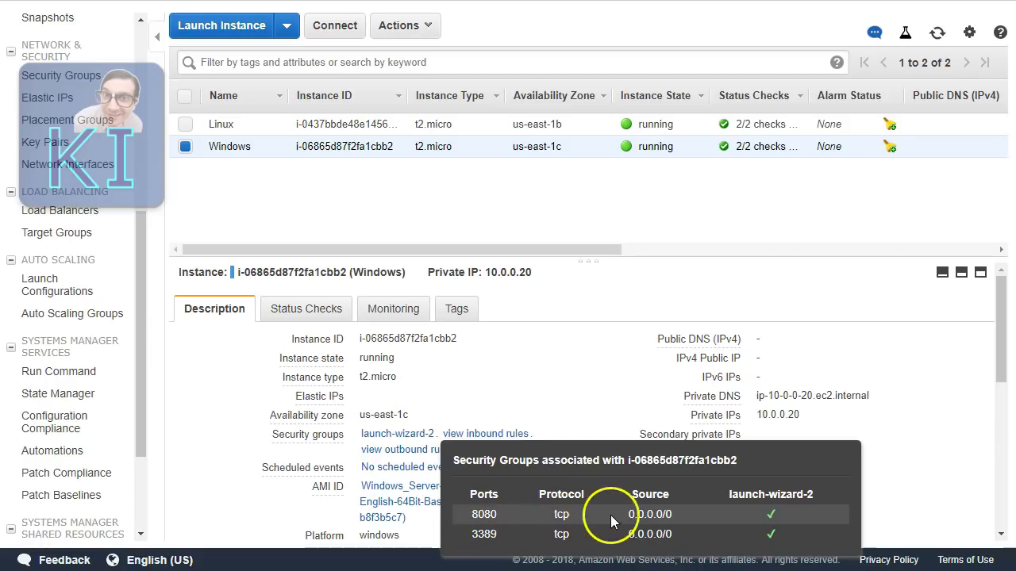
left_click(380, 189)
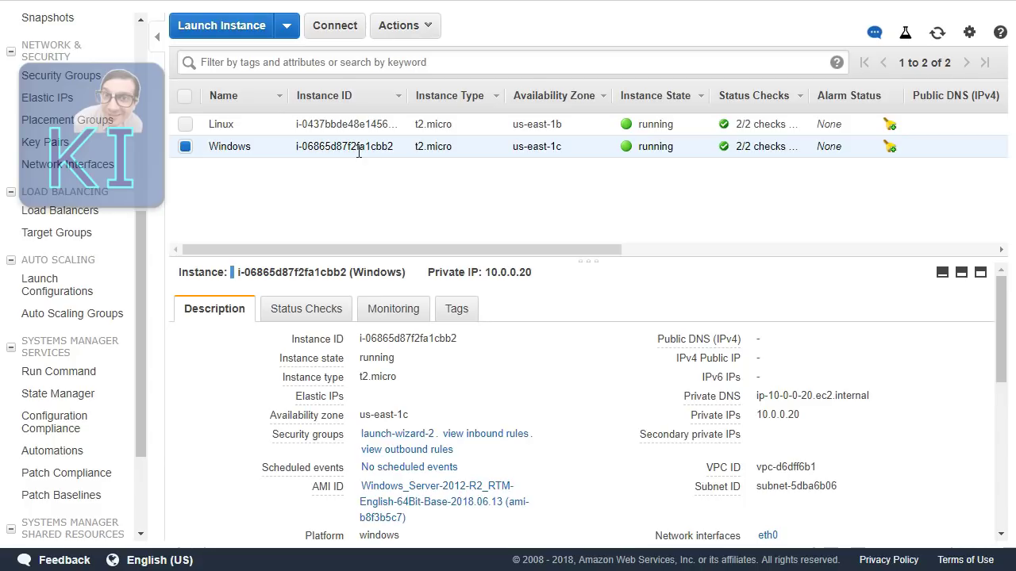
left_click(376, 155)
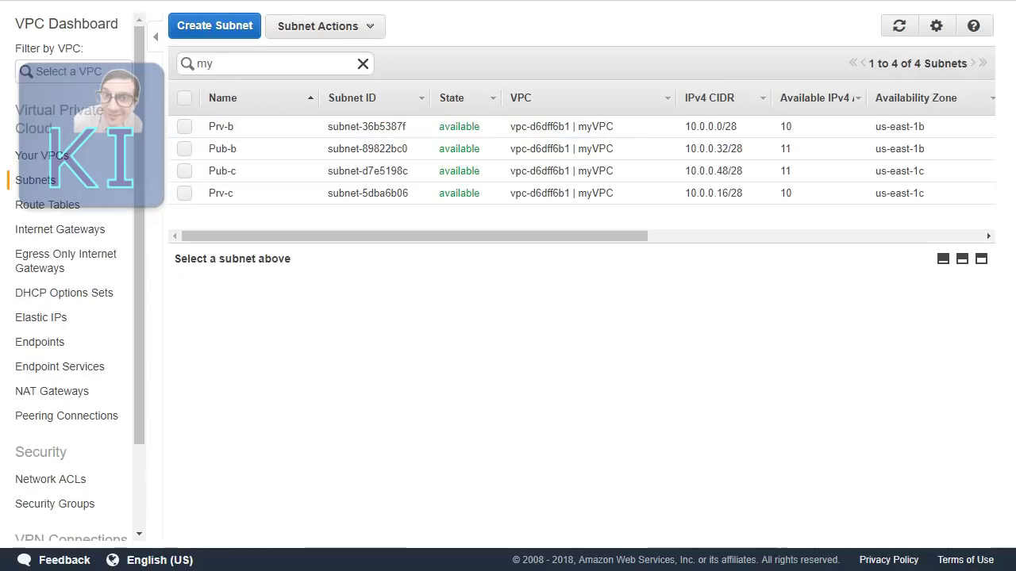
left_click(224, 98)
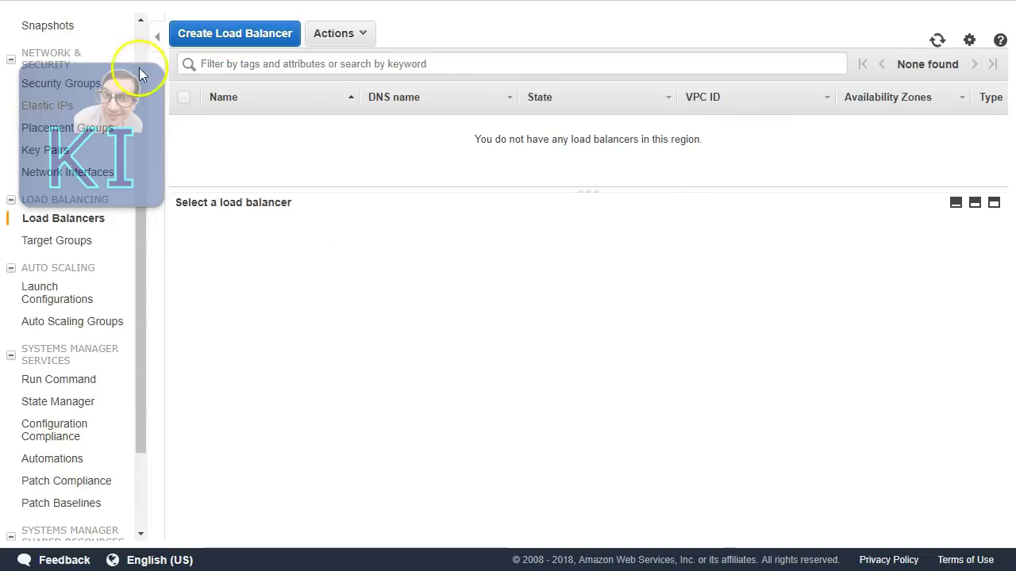
Step: Start creating a Network Load Balancer and name it test001
left_click(48, 224)
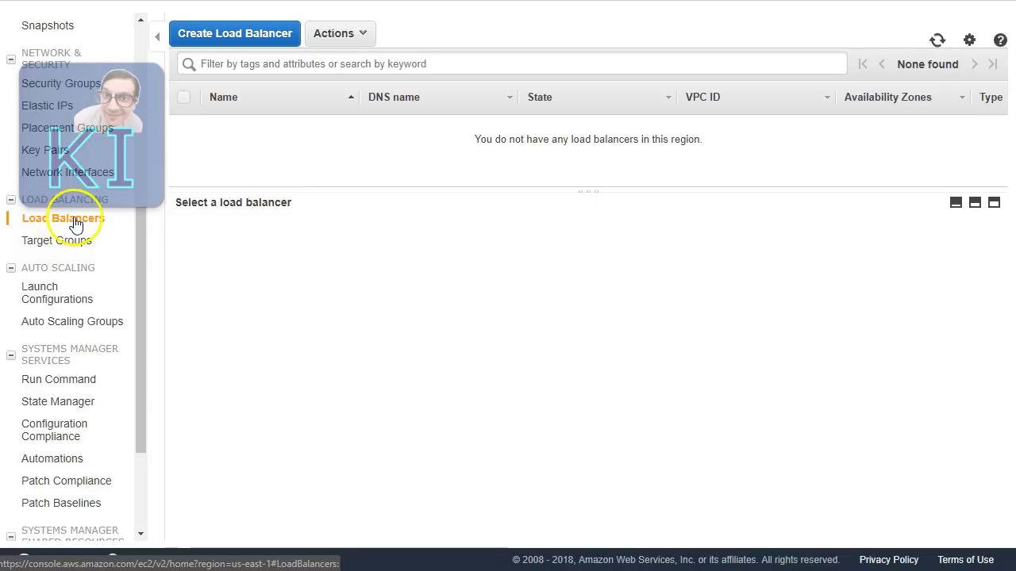
left_click(246, 35)
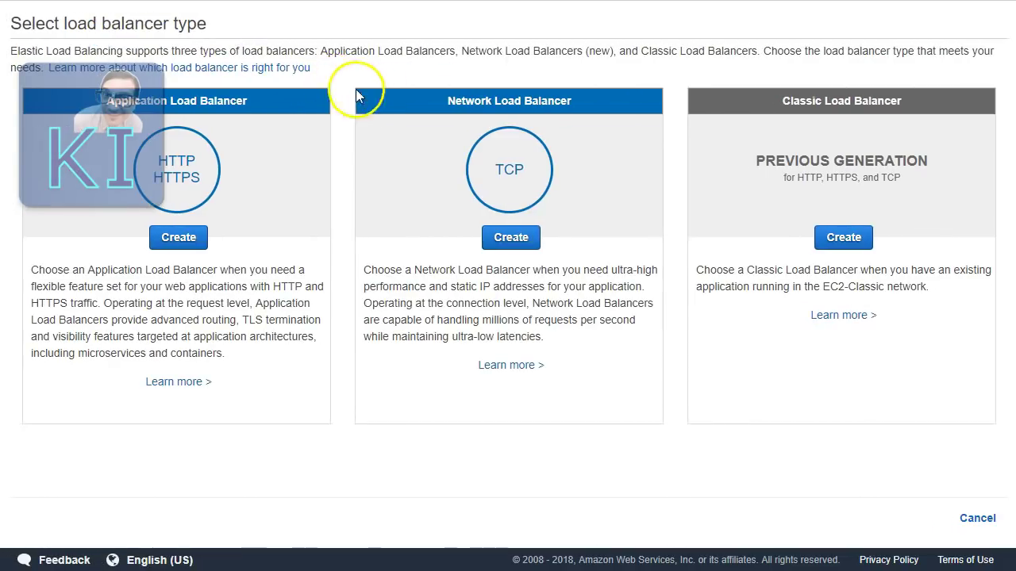
left_click(520, 243)
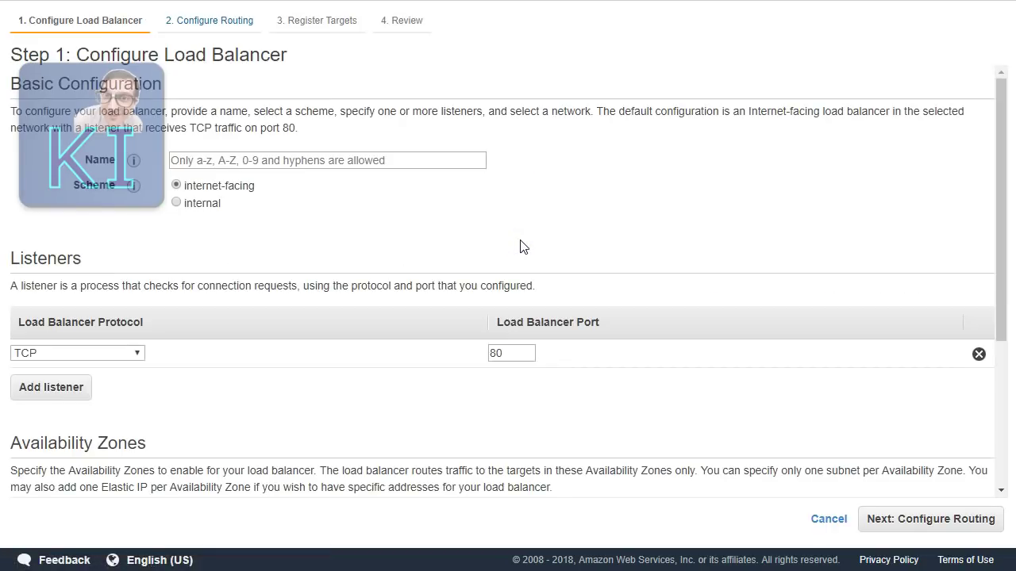
left_click(370, 163)
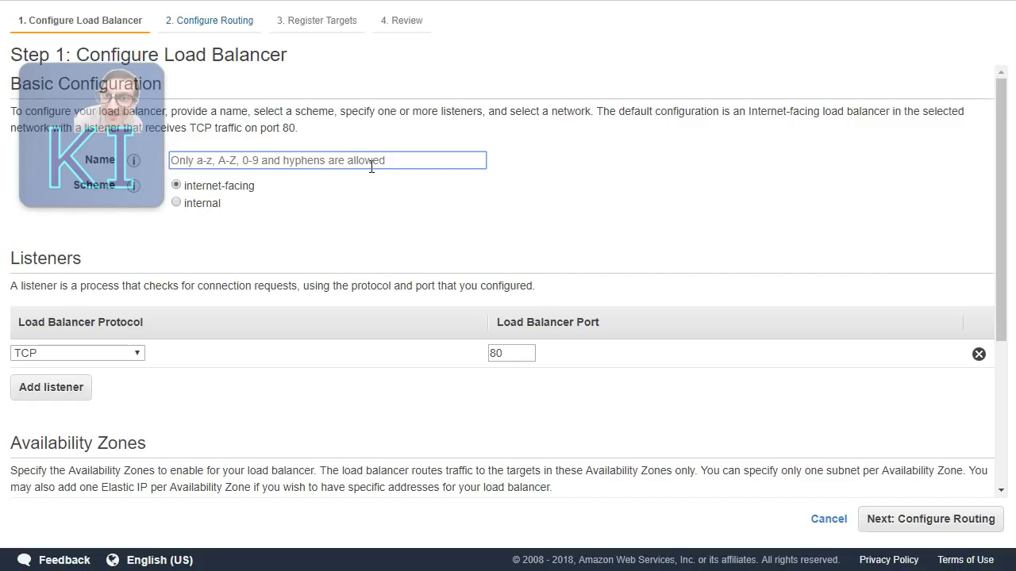
type("te")
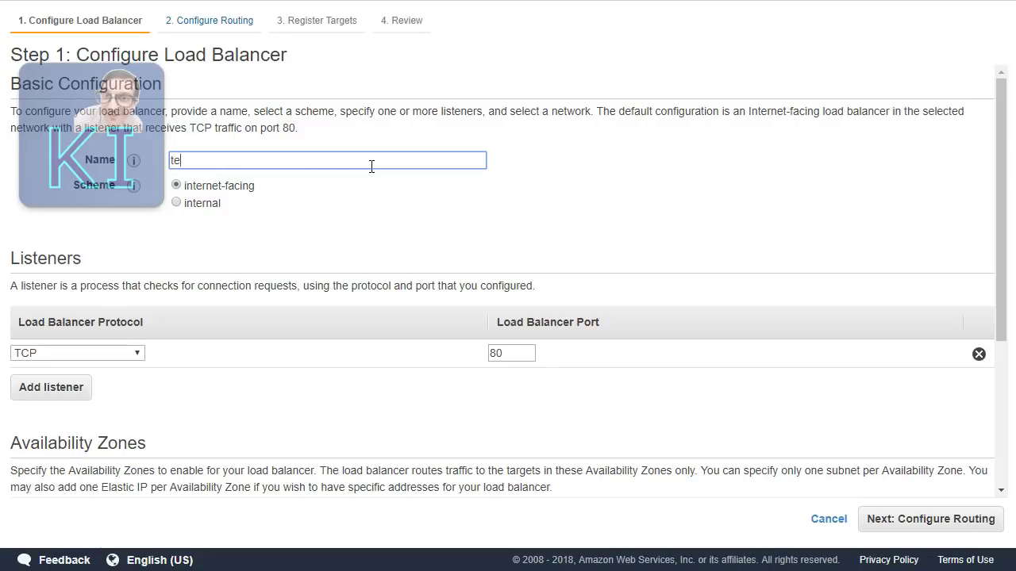
type("st001")
Step: Add a second TCP listener on load balancer port 8080
left_click(66, 391)
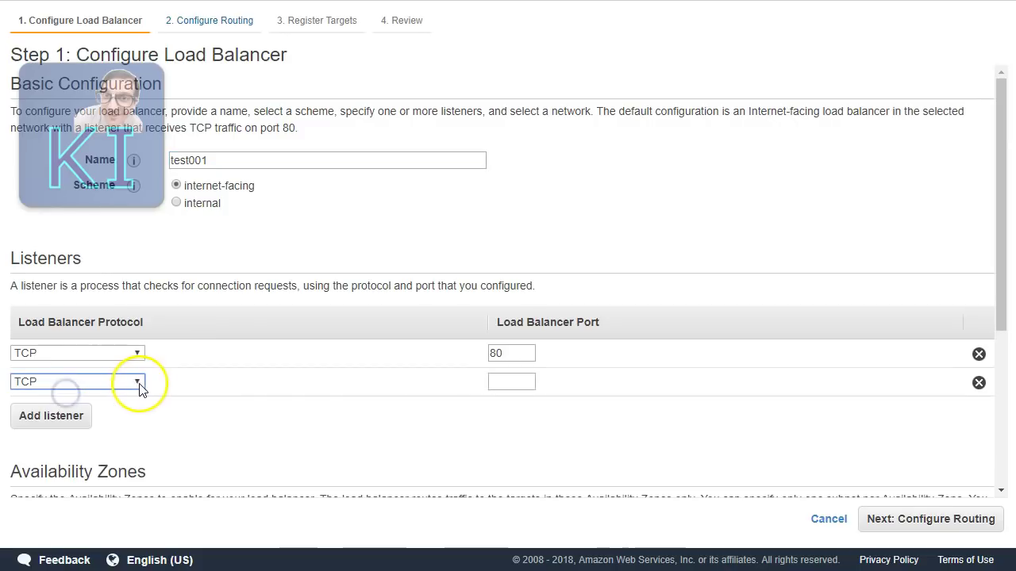
left_click(510, 385)
type("8080")
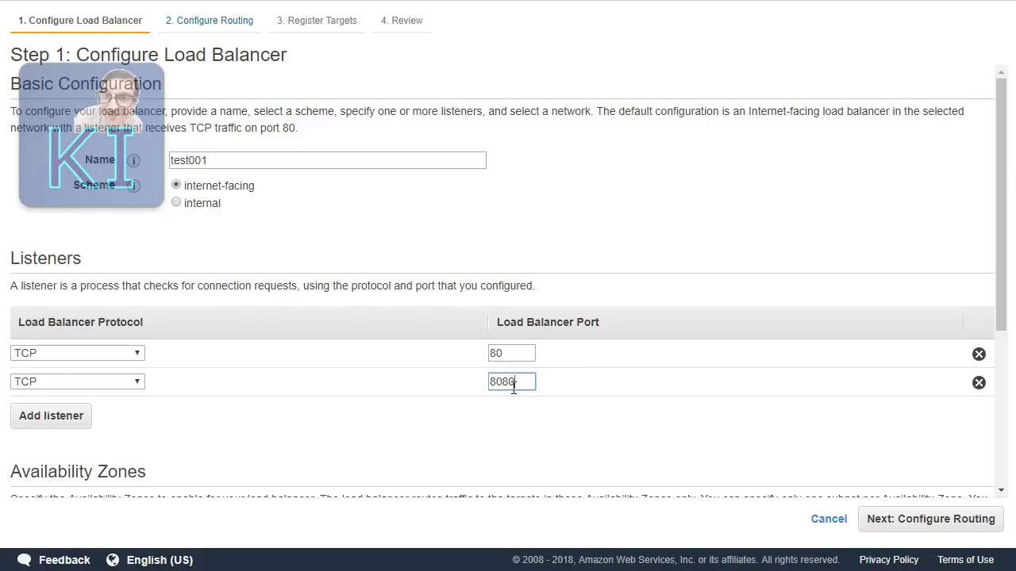
Step: Enable availability zone us-east-1b with subnet Pub-b and us-east-1c with subnet Pub-c
scroll(513, 393, "down", 1)
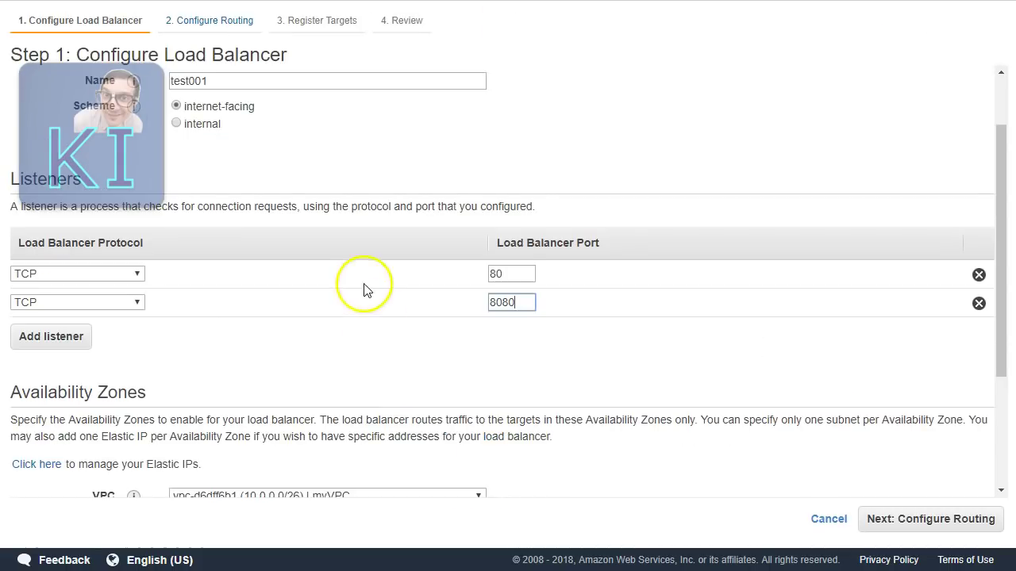
scroll(373, 294, "down", 3)
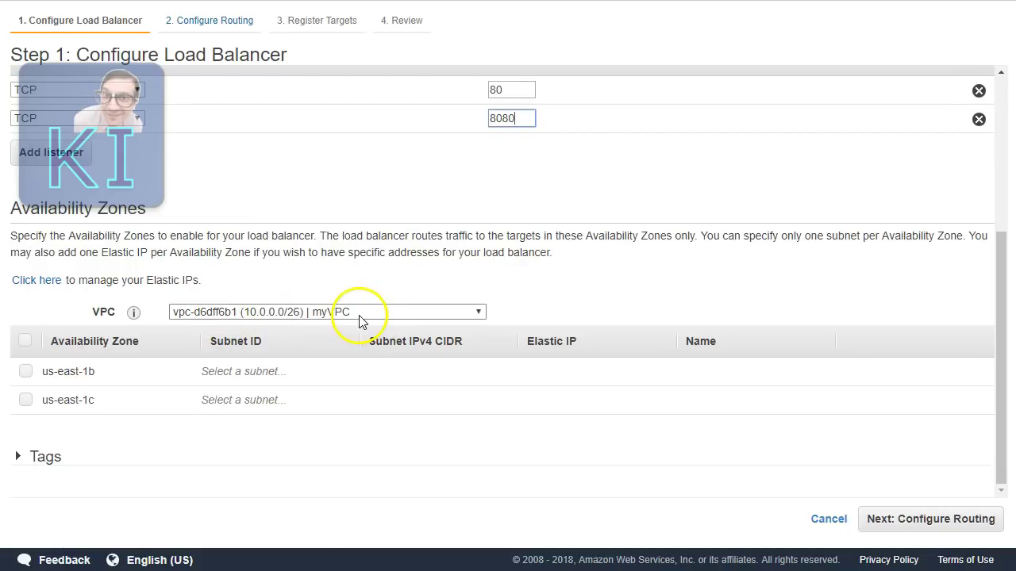
left_click(26, 373)
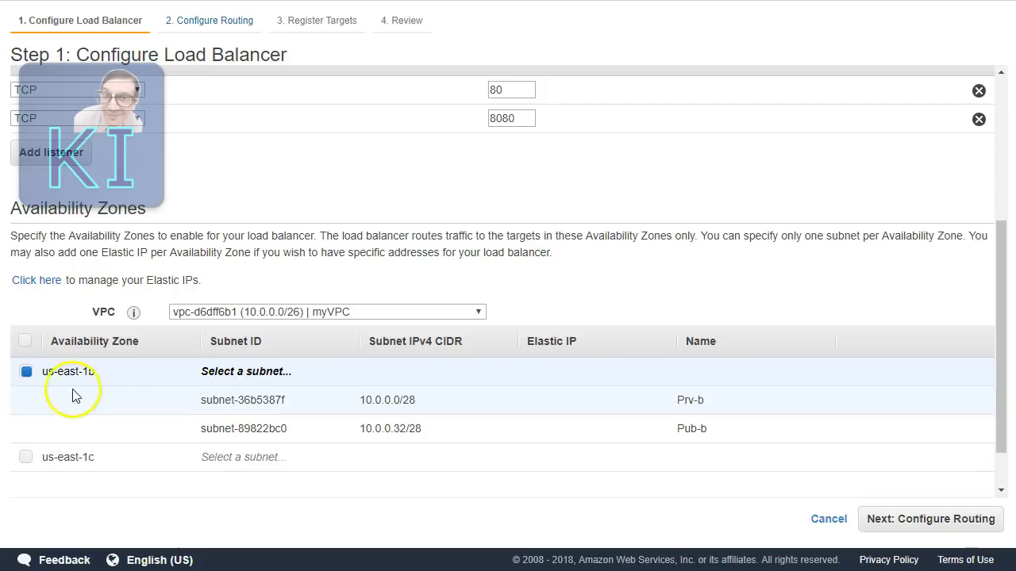
left_click(690, 430)
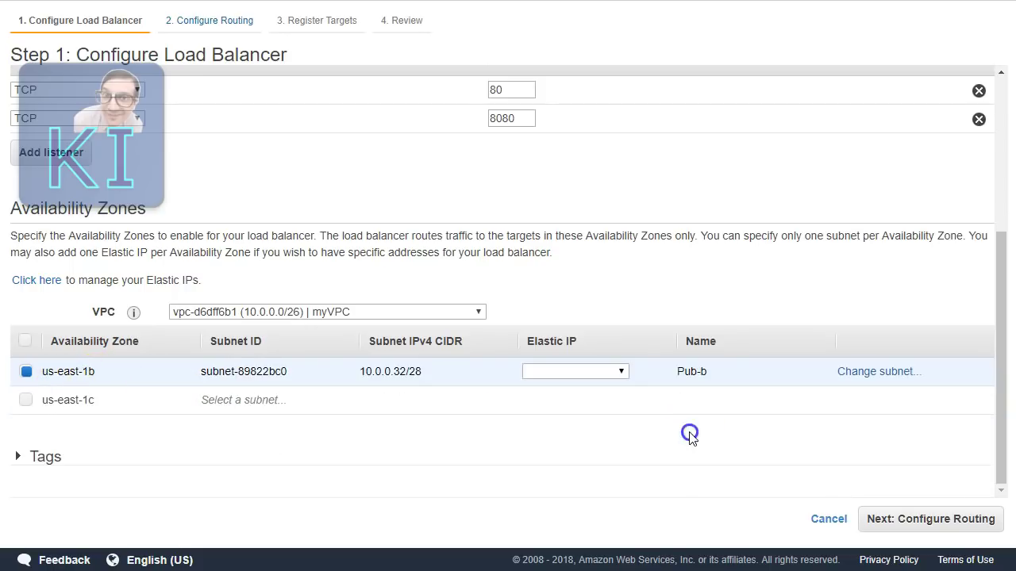
left_click(26, 401)
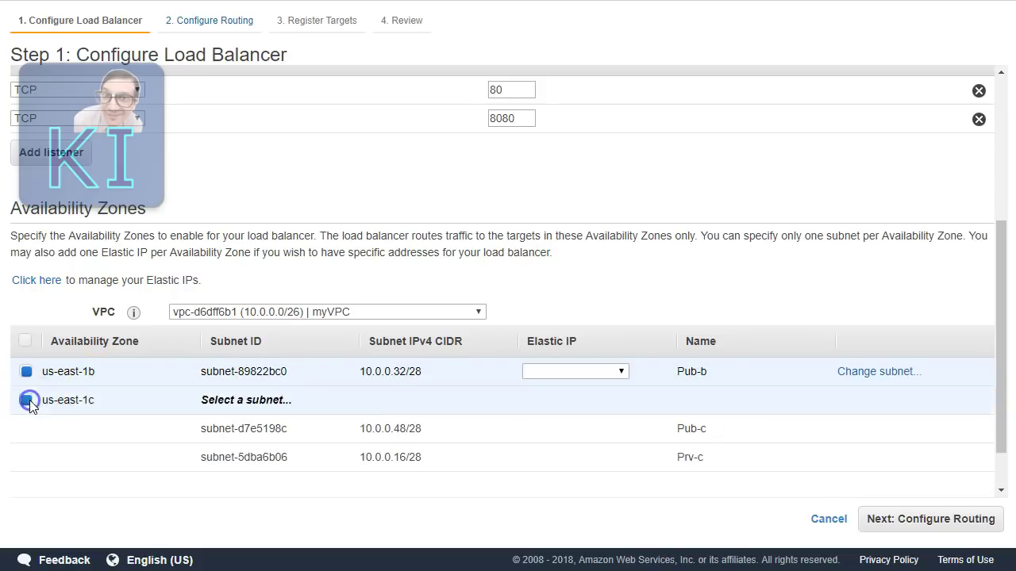
left_click(667, 427)
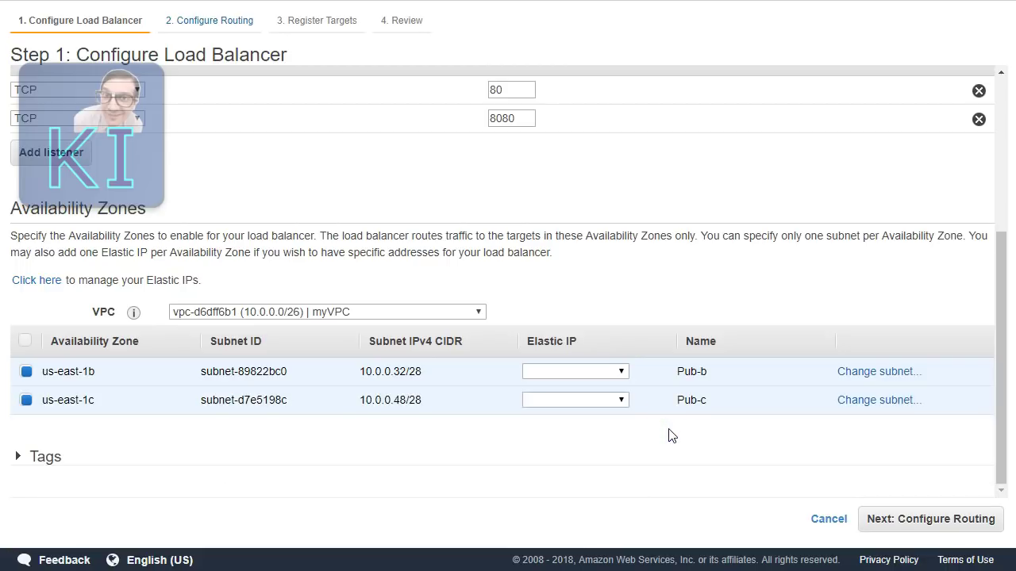
Step: Assign Elastic IP 18.233.87.240 to us-east-1b and 34.205.60.166 to us-east-1c, and proceed to the routing configuration
left_click(624, 373)
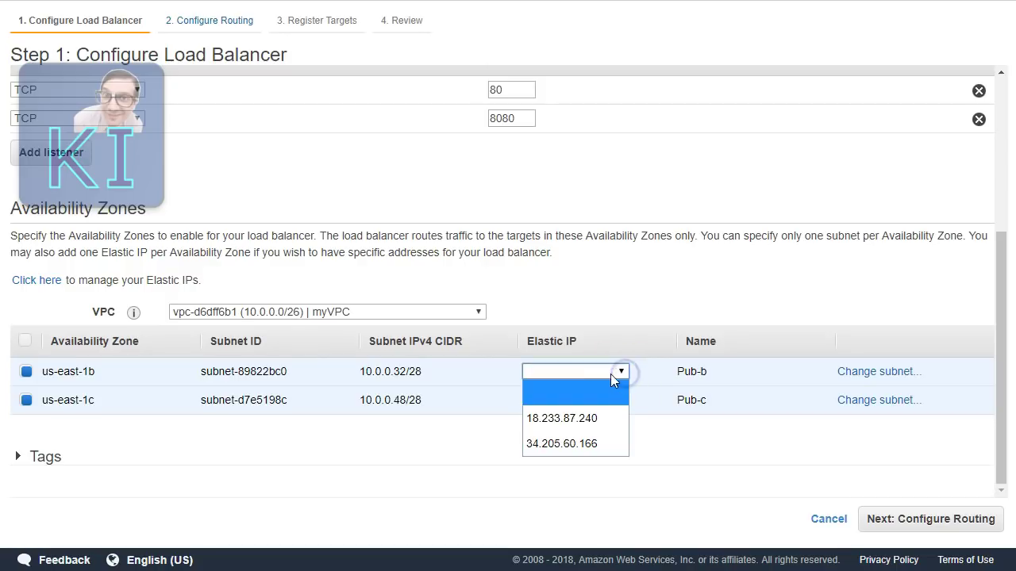
left_click(699, 453)
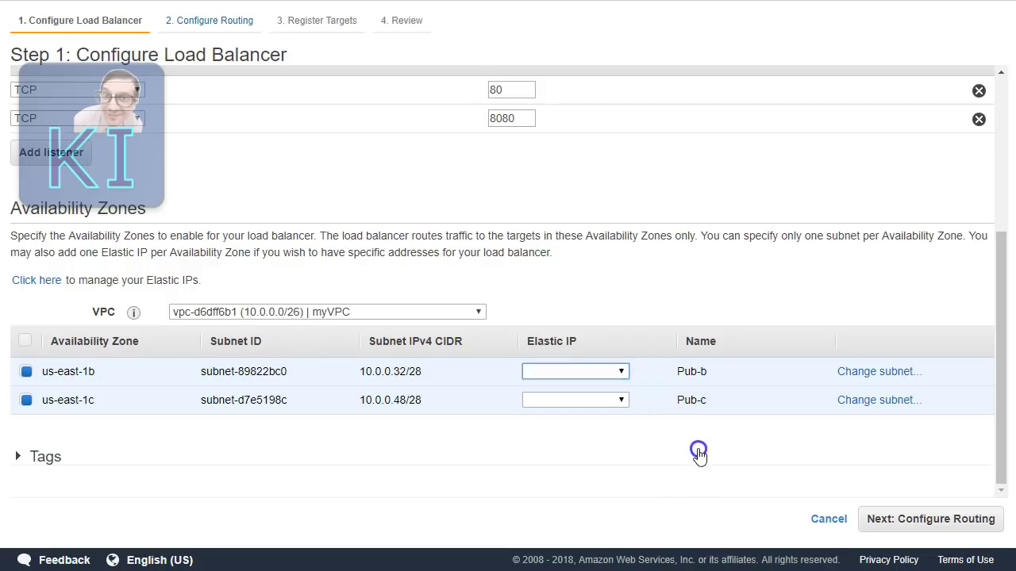
left_click(700, 455)
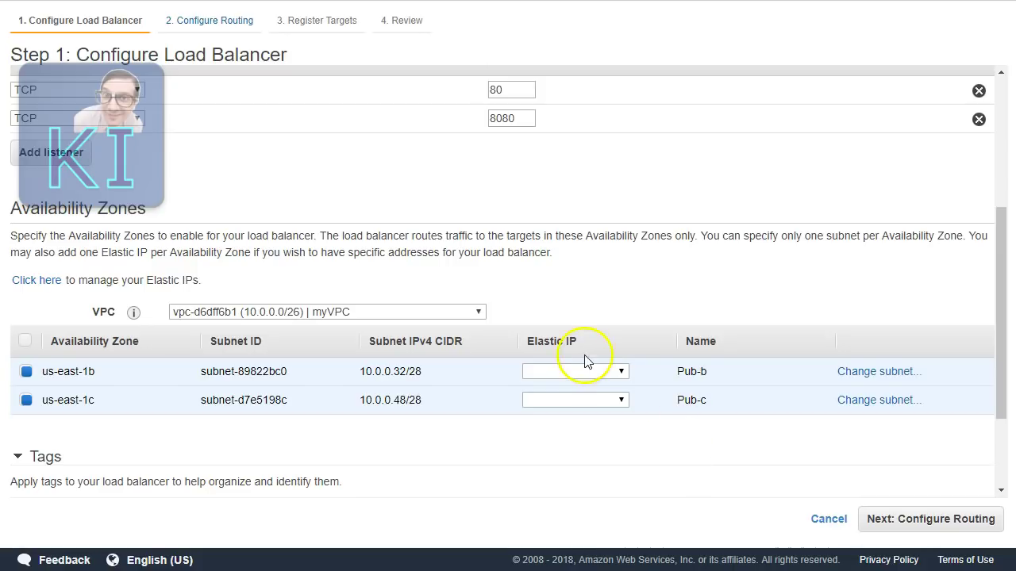
scroll(494, 468, "down", 3)
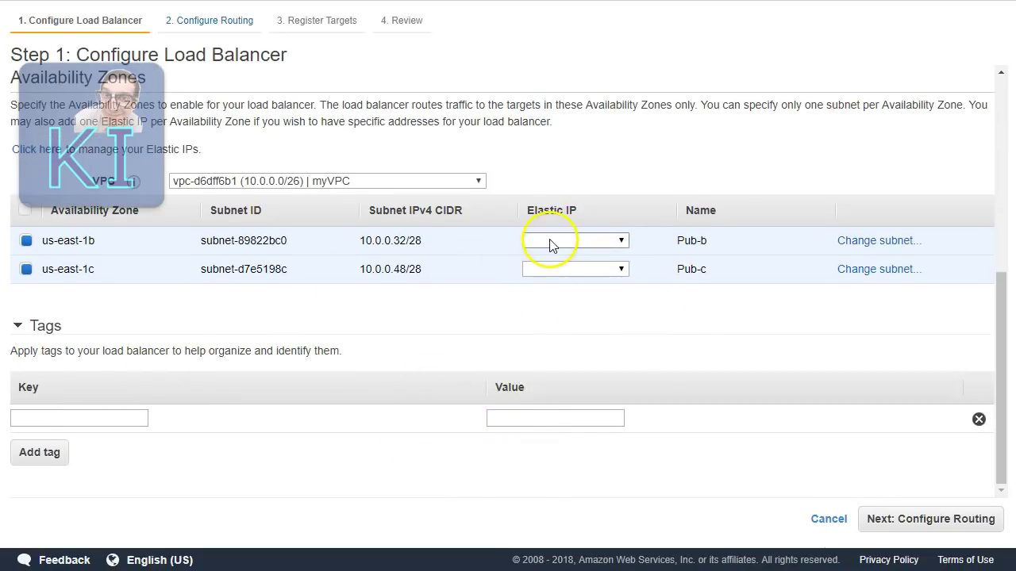
left_click(619, 239)
left_click(576, 288)
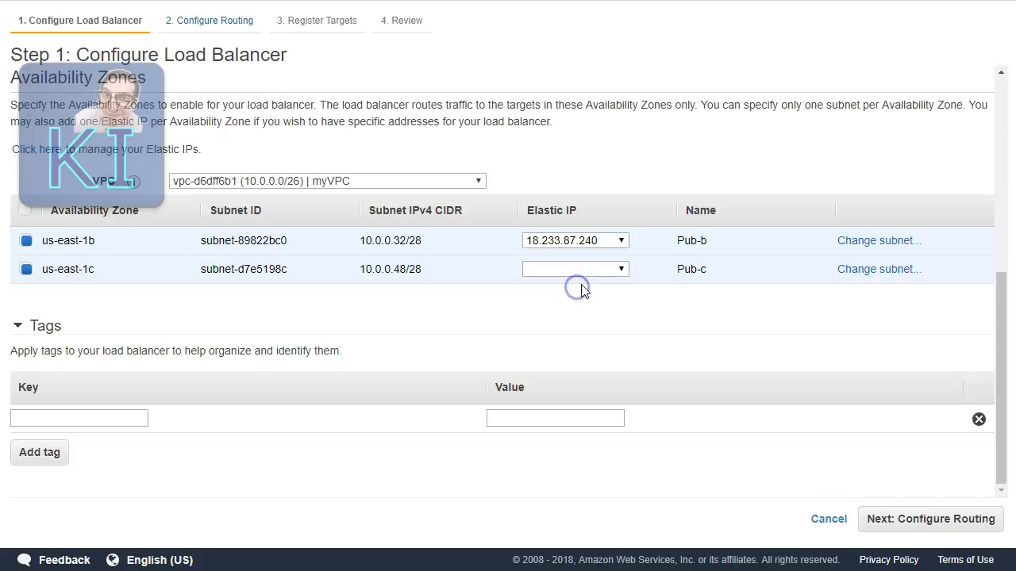
left_click(612, 269)
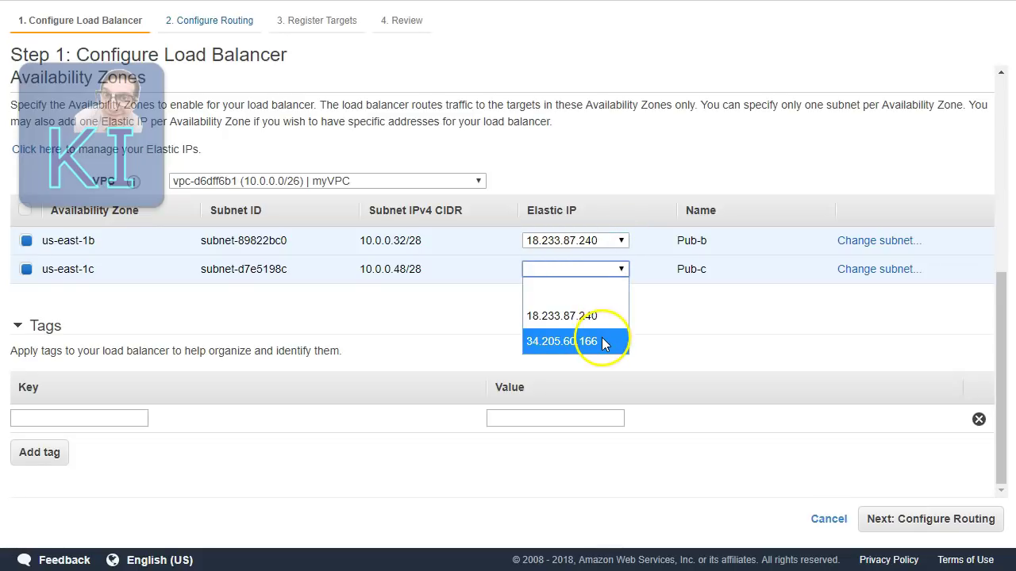
left_click(601, 341)
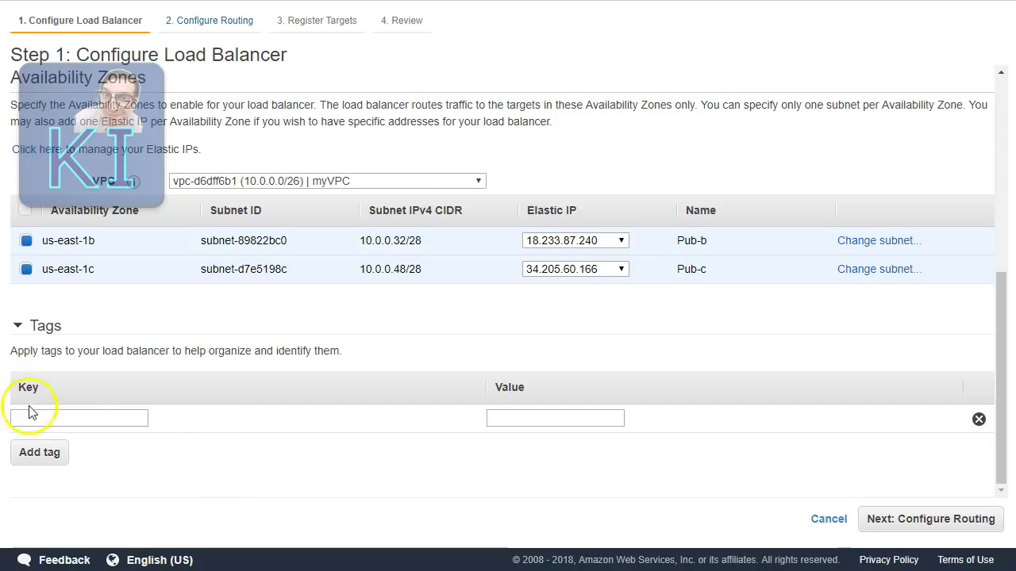
left_click(938, 523)
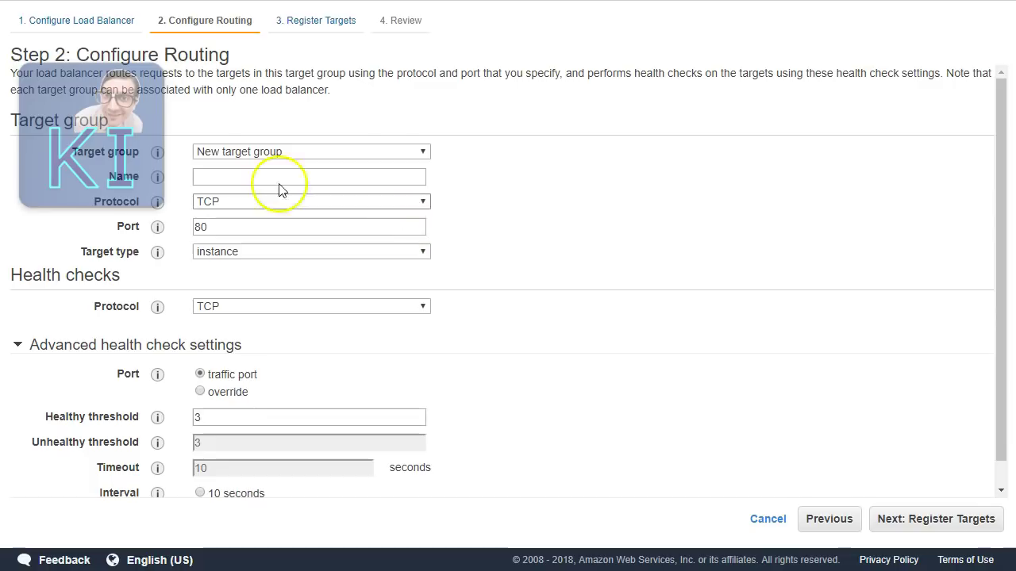
Step: Define a new target group named tgLinux with the target type instance
left_click(410, 151)
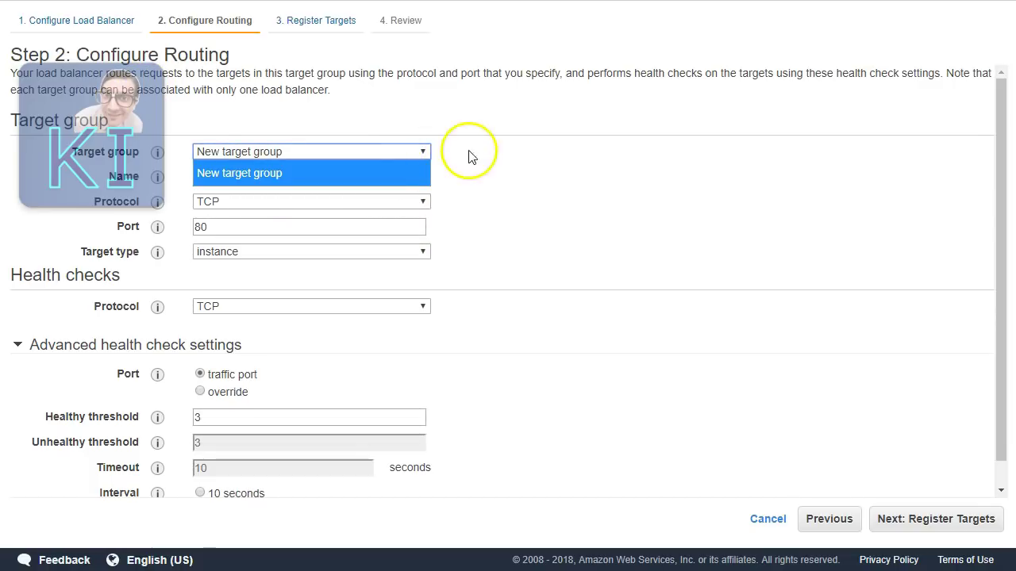
left_click(419, 151)
left_click(345, 179)
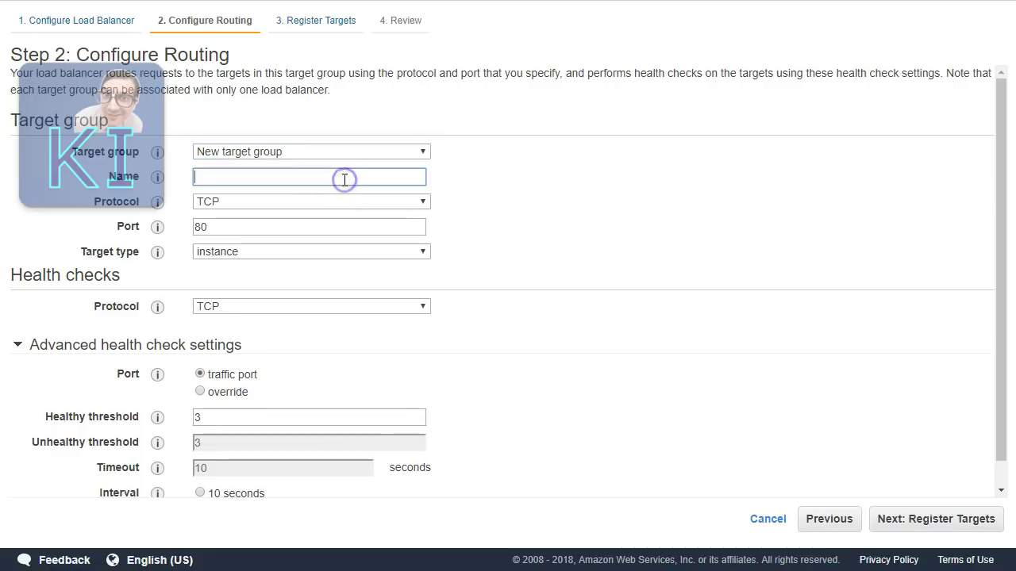
type("tgLinux")
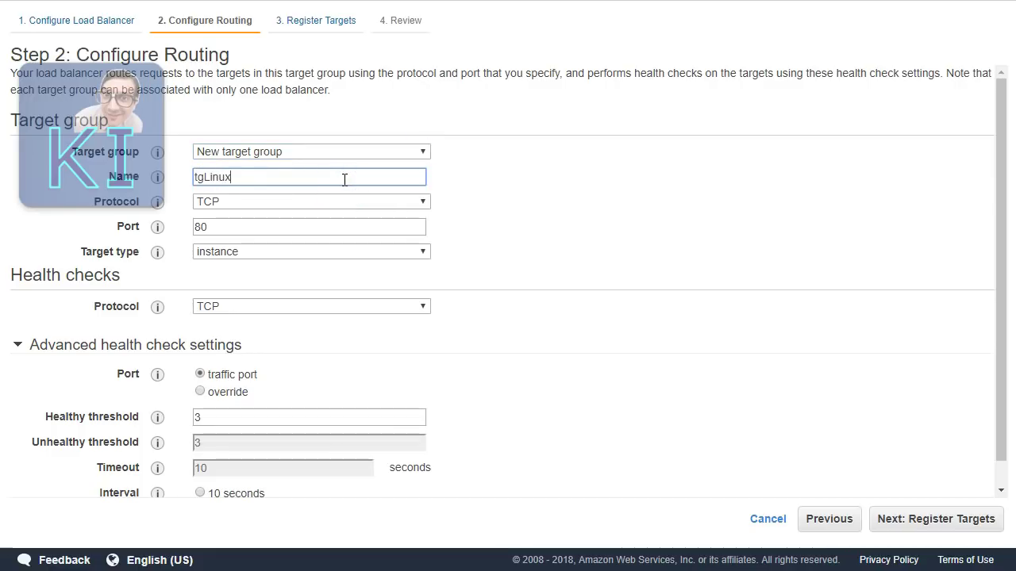
left_click(279, 255)
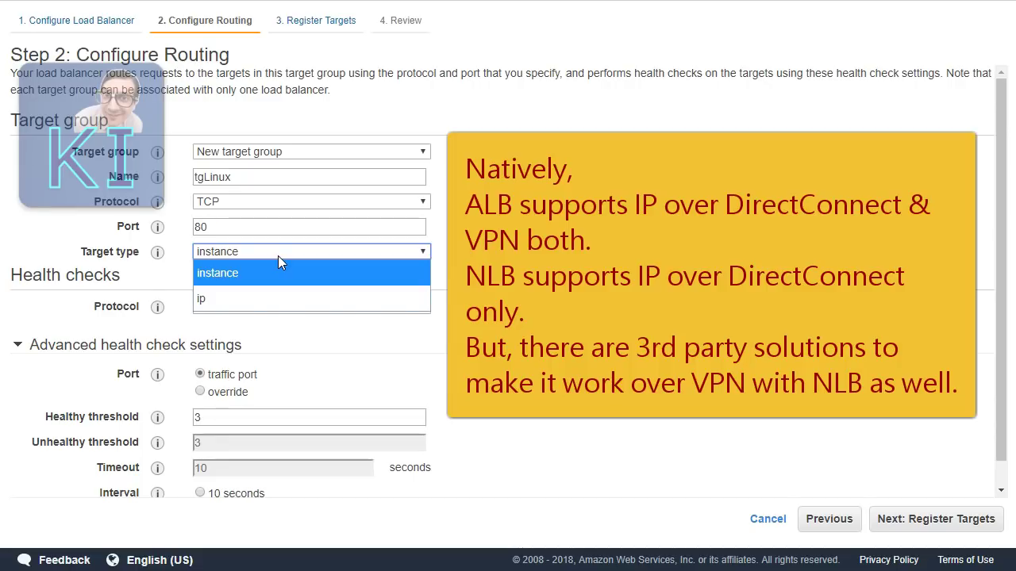
left_click(250, 273)
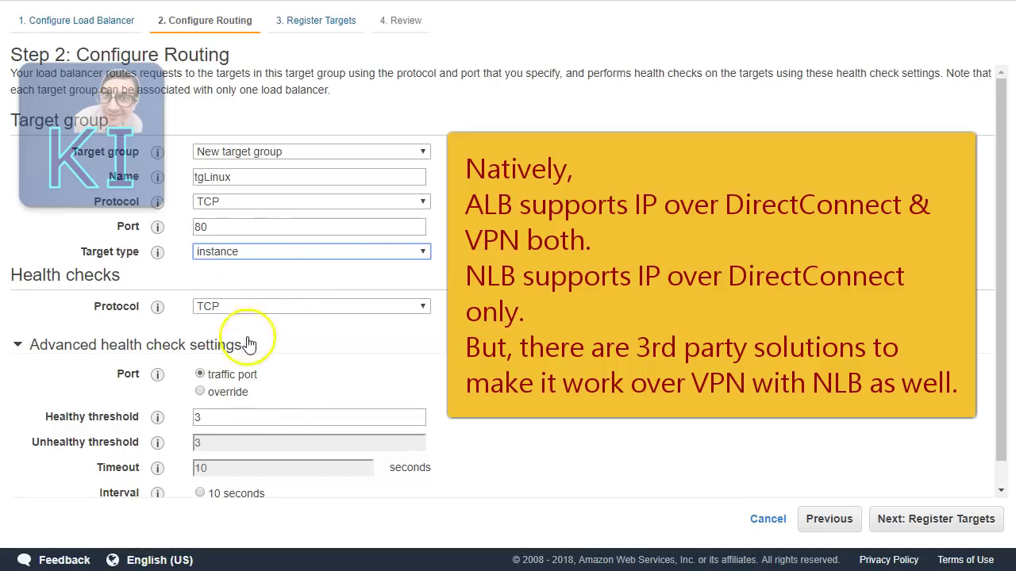
Step: Keep the tgLinux health check on the traffic port and proceed to target registration
mouse_move(157, 374)
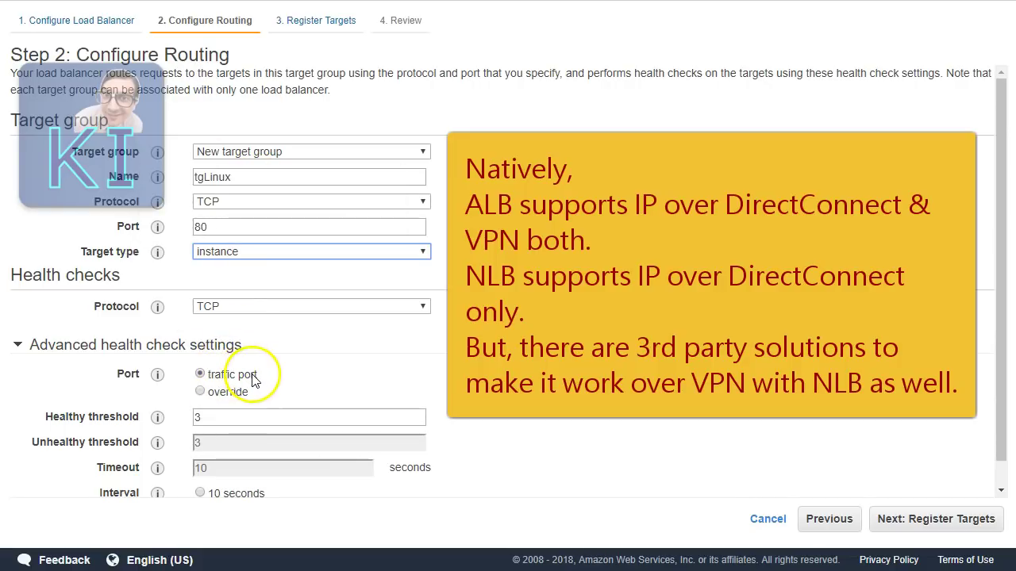
left_click(227, 391)
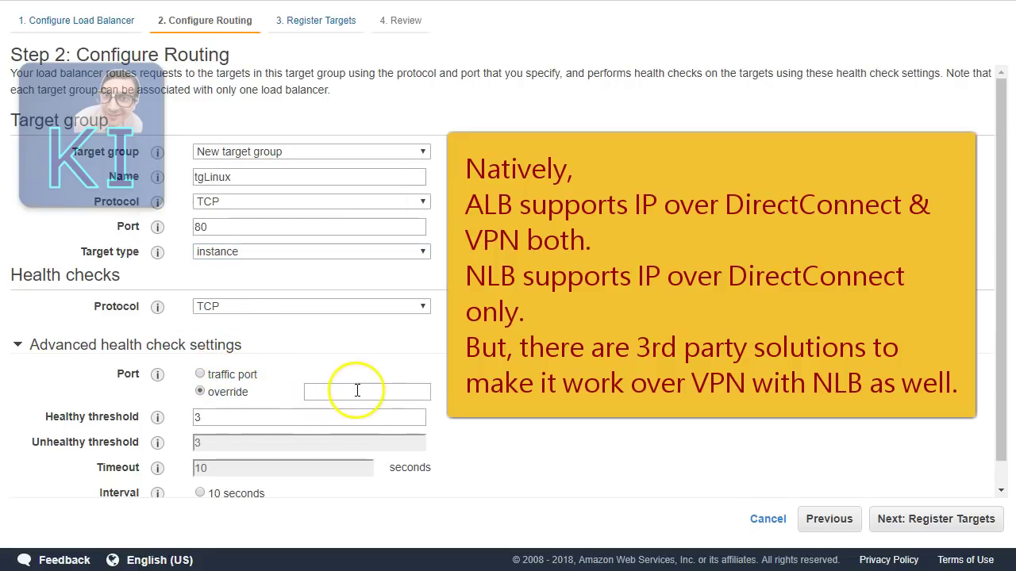
left_click(202, 374)
scroll(292, 392, "down", 1)
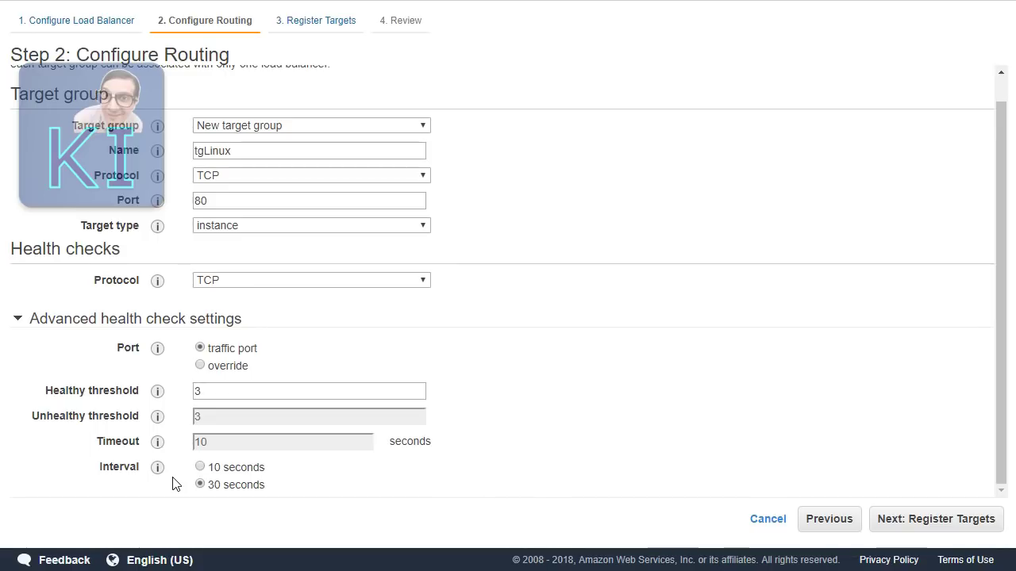
left_click(916, 527)
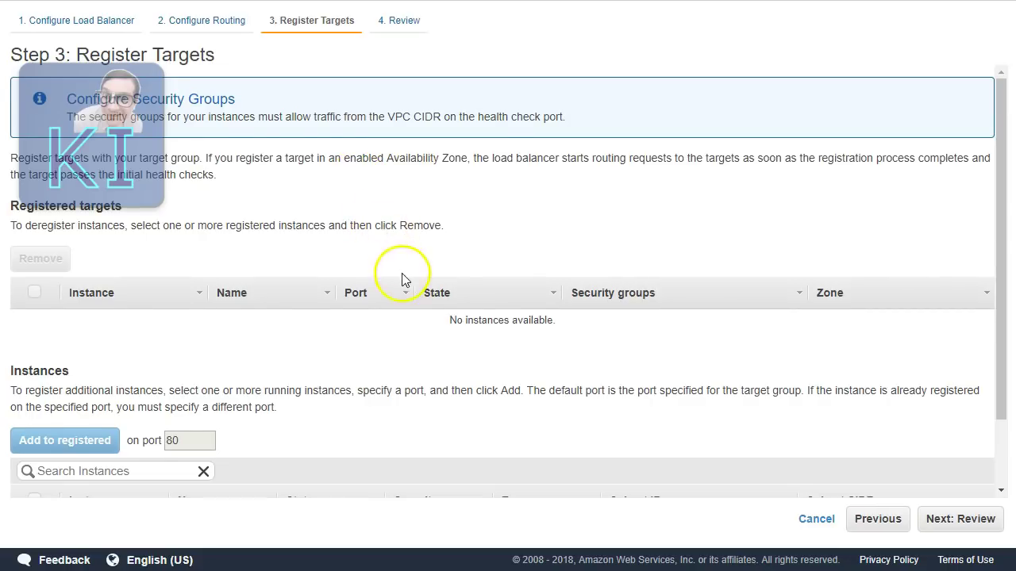
Step: Register the Linux instance on port 80, create the load balancer and dismiss the creation status
scroll(402, 278, "down", 1)
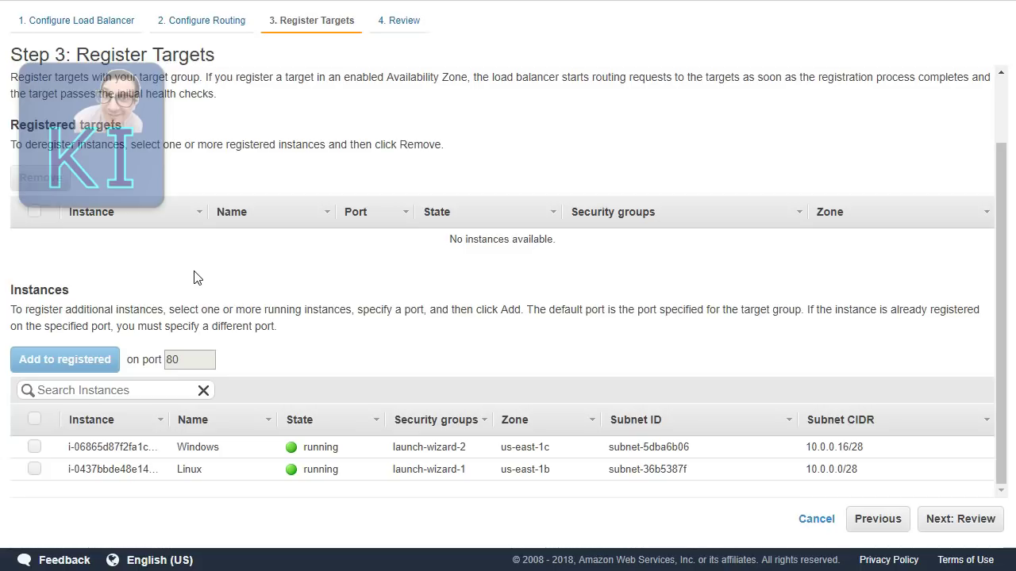
left_click(34, 470)
left_click(53, 362)
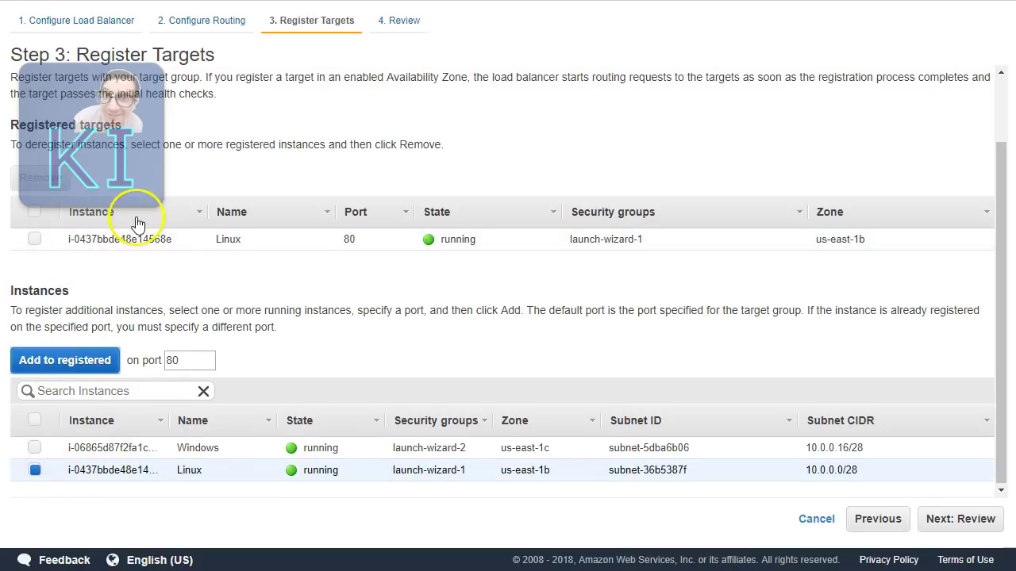
left_click(957, 522)
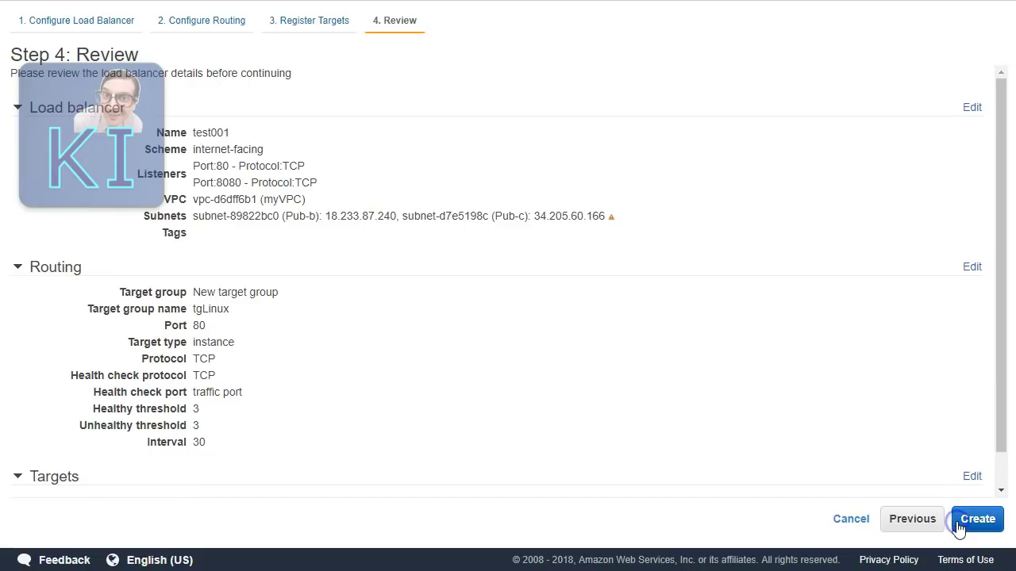
left_click(973, 520)
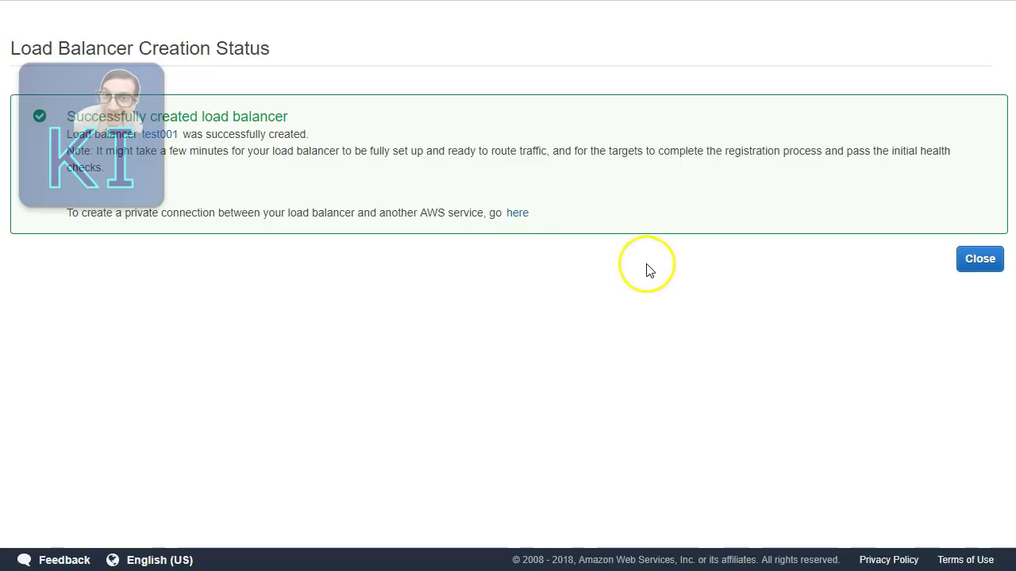
left_click(965, 268)
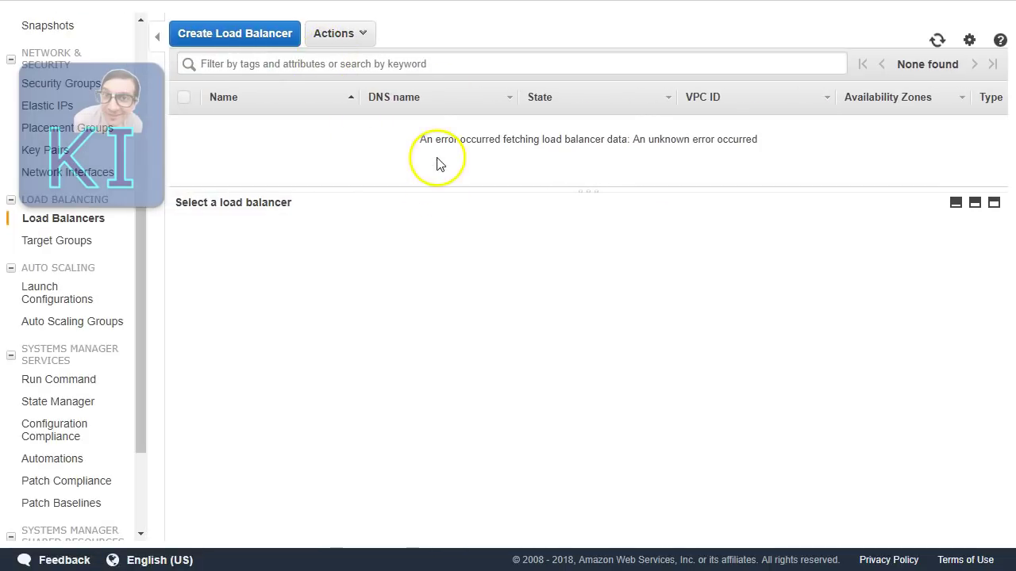
Step: Refresh the load balancer list and view the registered targets of target group tgLinux
left_click(938, 40)
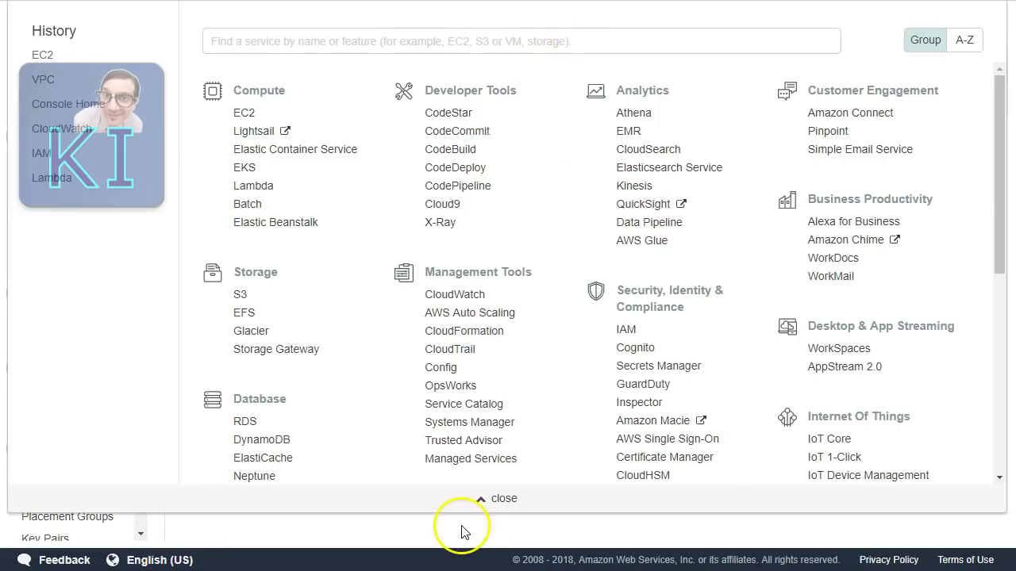
left_click(460, 529)
left_click(935, 41)
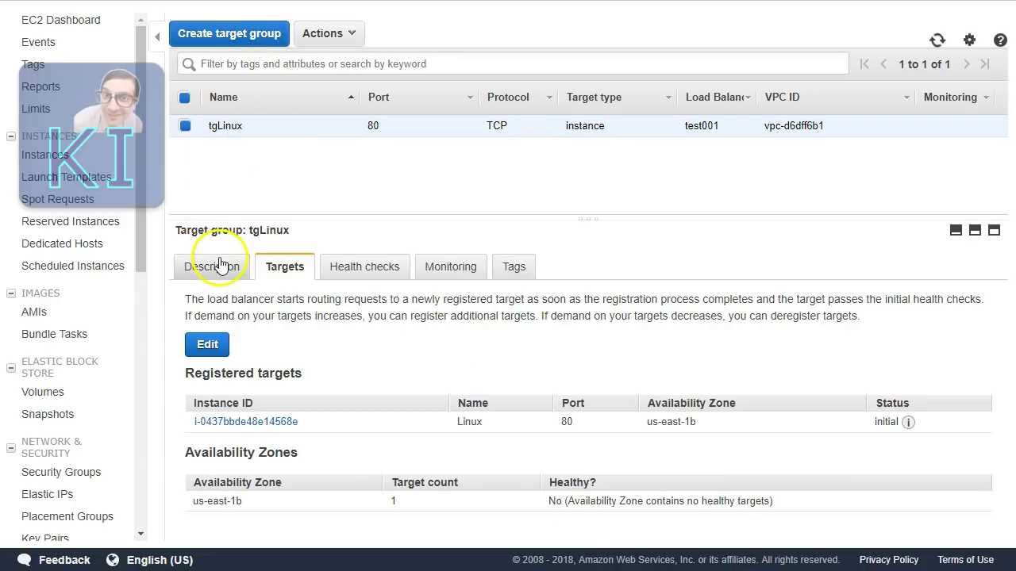
Step: Start a new target group named tgWindows using protocol TCP on port 8080
left_click(246, 39)
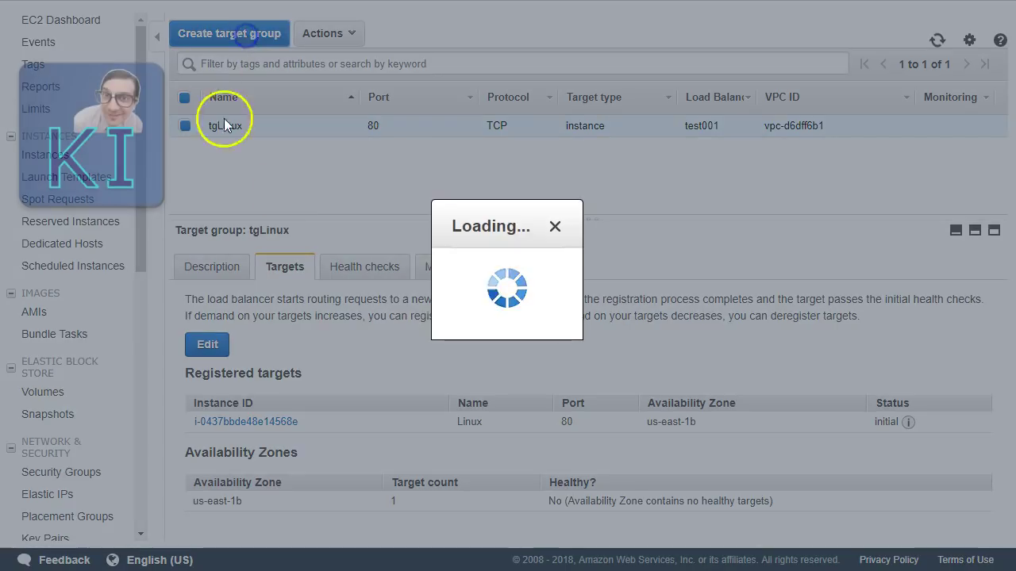
left_click(258, 139)
type("tgWindows")
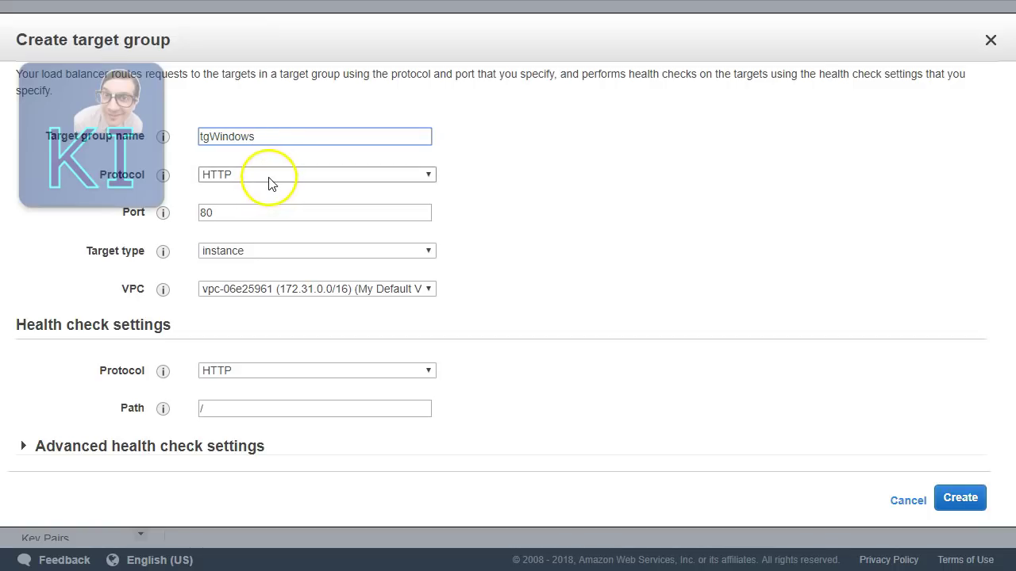
left_click(269, 178)
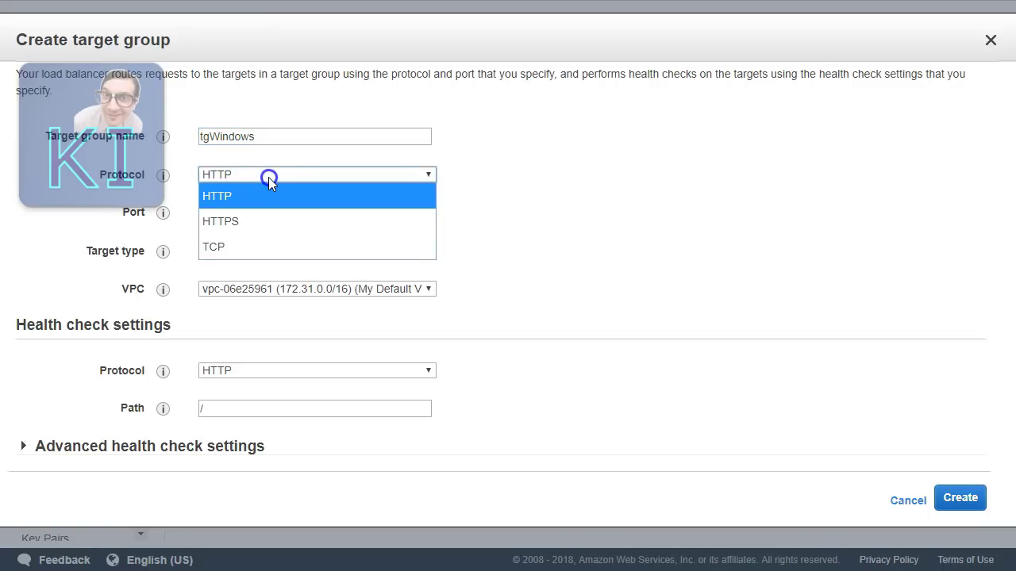
left_click(265, 248)
left_click(232, 213)
type("8080")
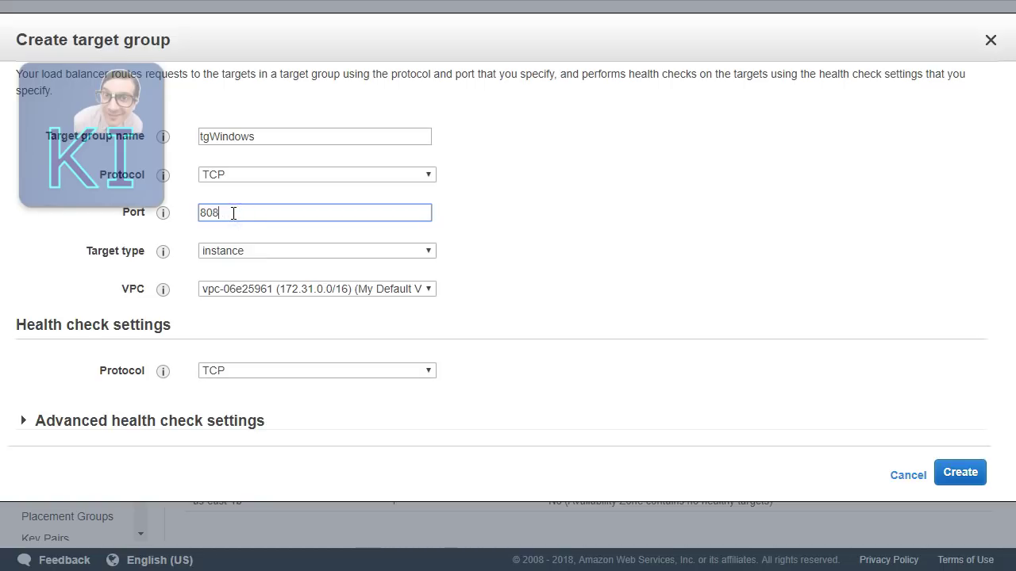
Step: Keep target type instance, select VPC vpc-d6dff6b1 (myVPC) for tgWindows, and create the target group with the default health check settings
left_click(258, 248)
left_click(259, 248)
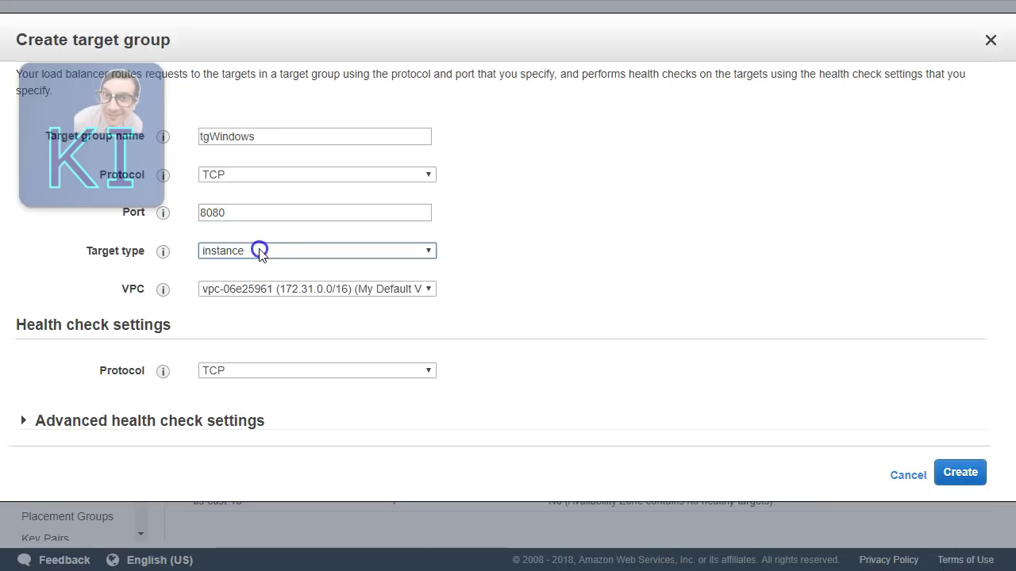
left_click(370, 292)
left_click(363, 336)
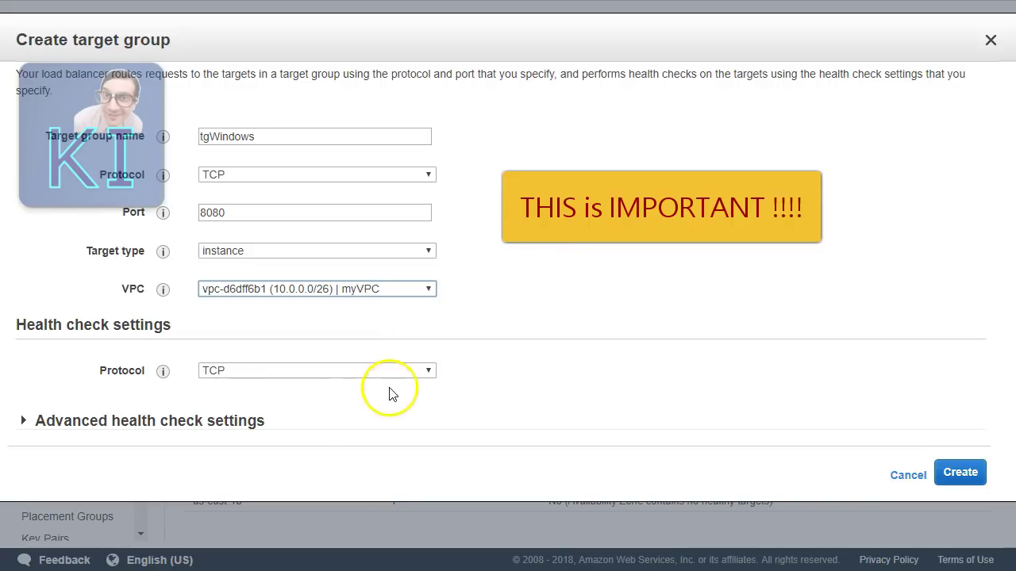
left_click(43, 429)
scroll(420, 373, "down", 1)
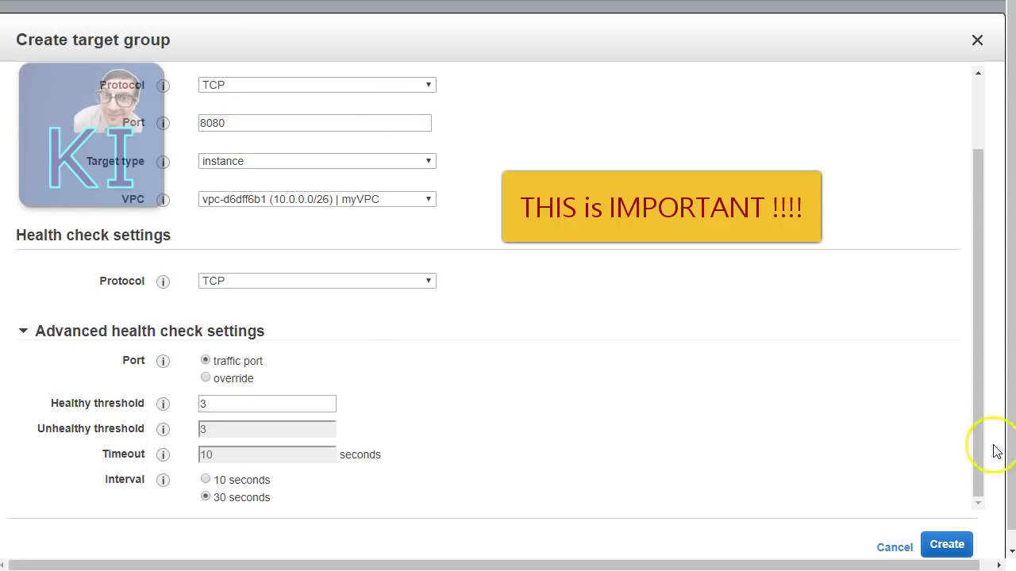
left_click(949, 546)
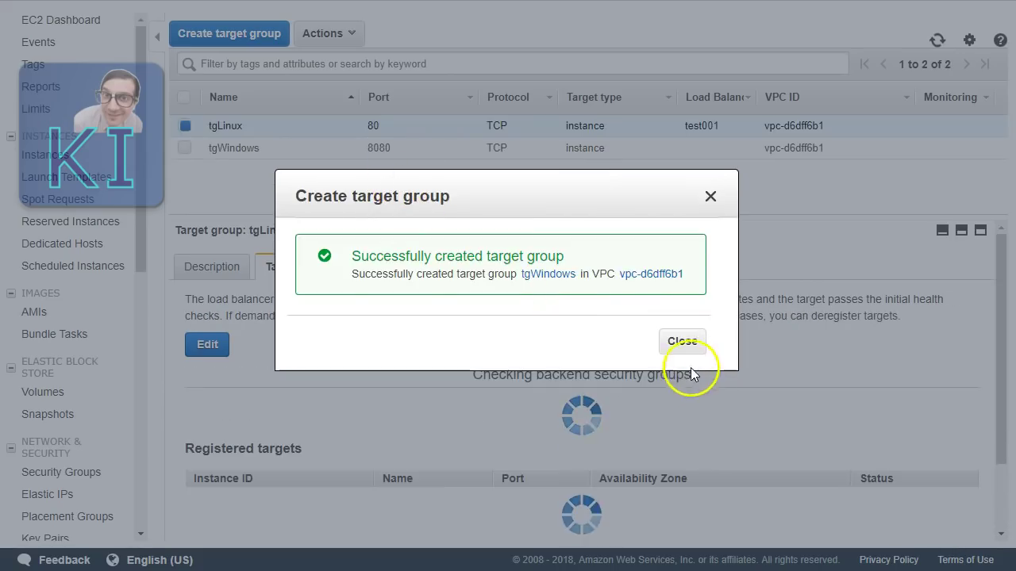
left_click(683, 342)
Step: Register the Windows instance on port 8080 in target group tgWindows and save the targets
left_click(235, 148)
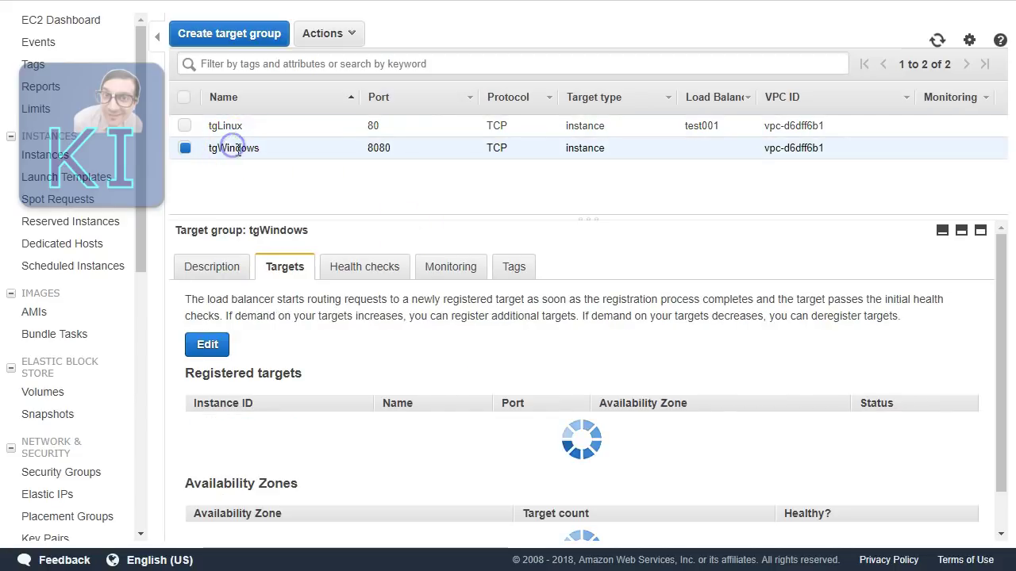
left_click(210, 349)
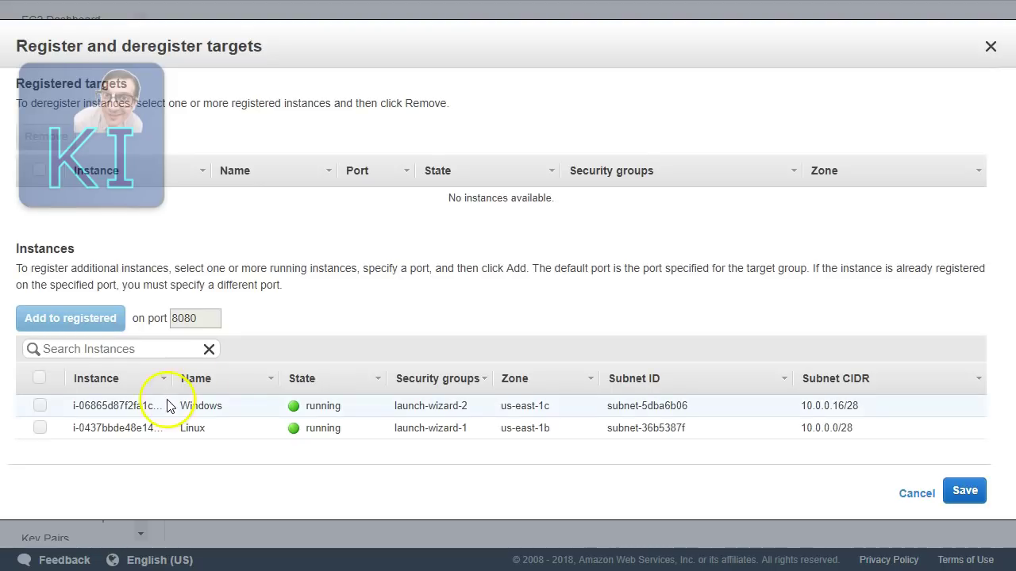
left_click(40, 406)
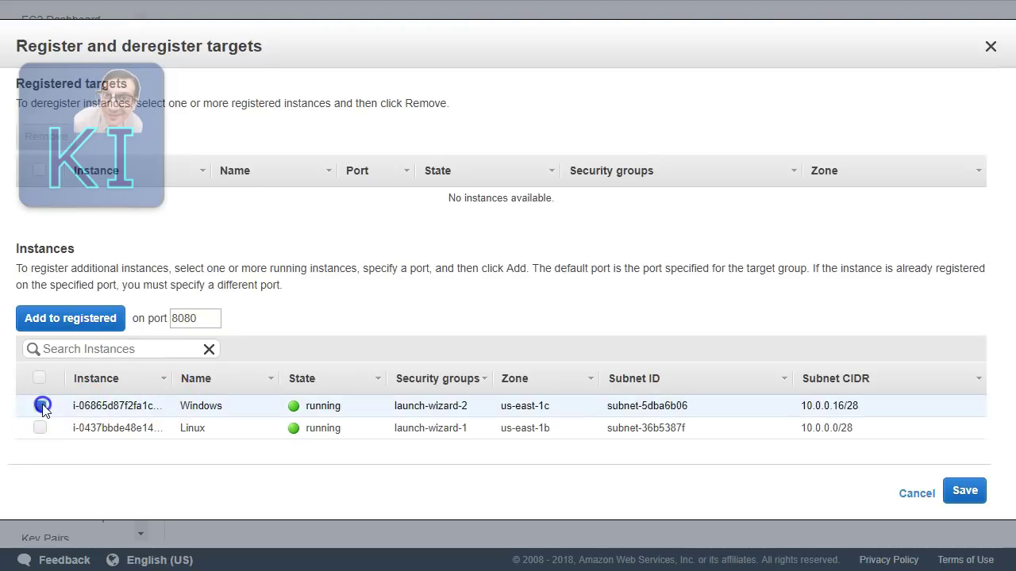
left_click(88, 331)
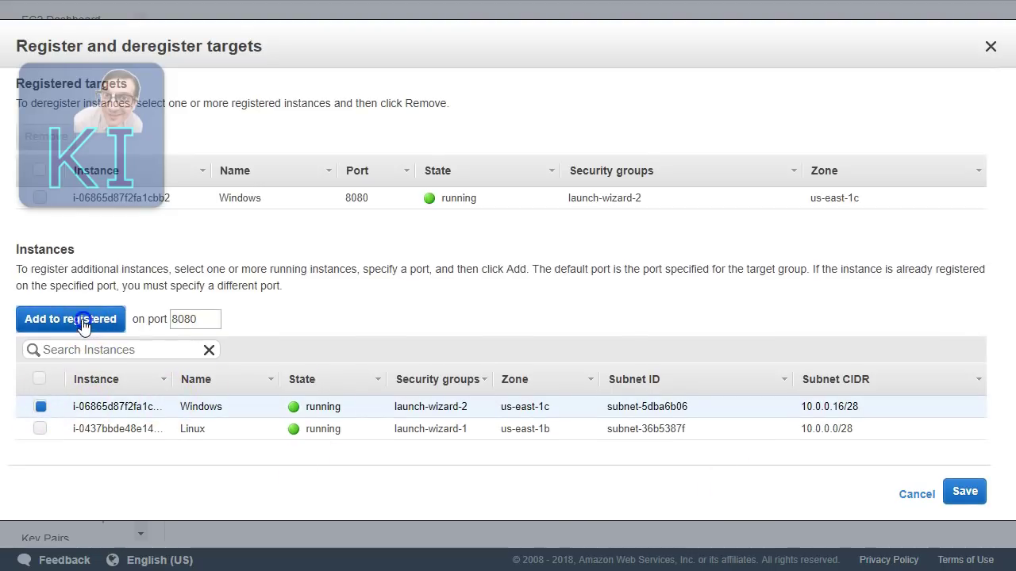
left_click(965, 494)
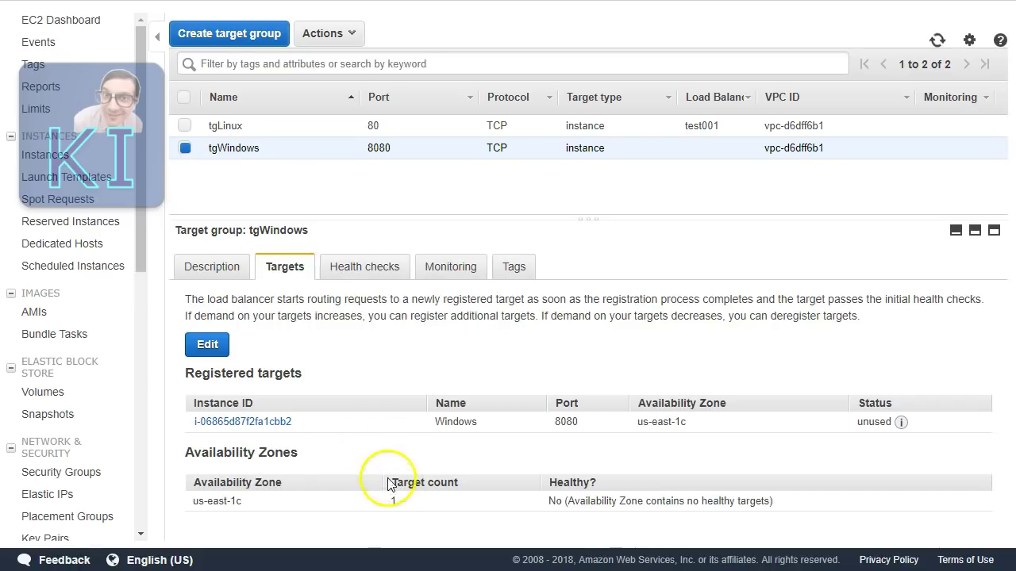
Step: Change the default action of test001's TCP 8080 listener to forward to tgWindows, update it, and return to the load balancer list
left_click(265, 124)
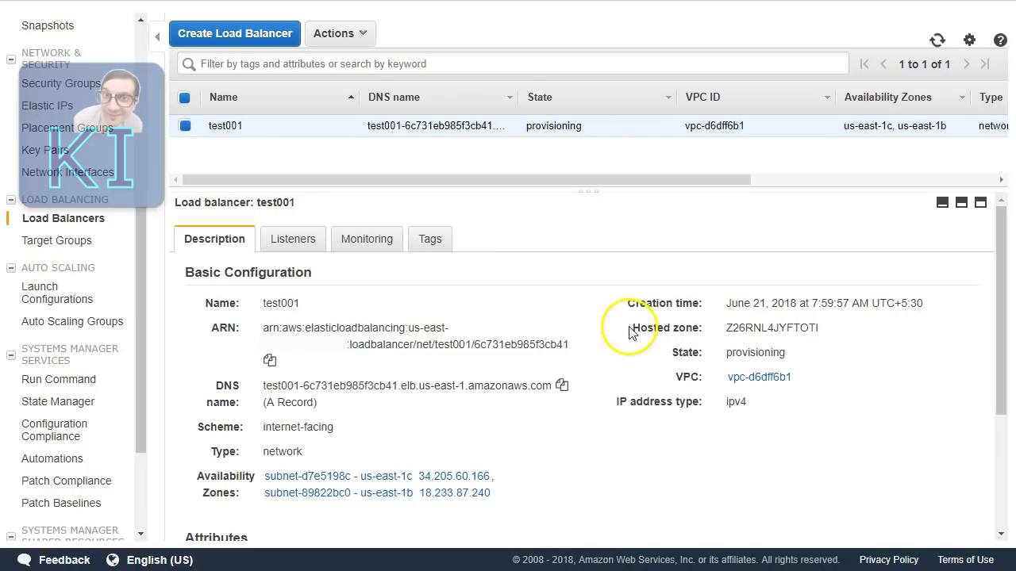
left_click(304, 243)
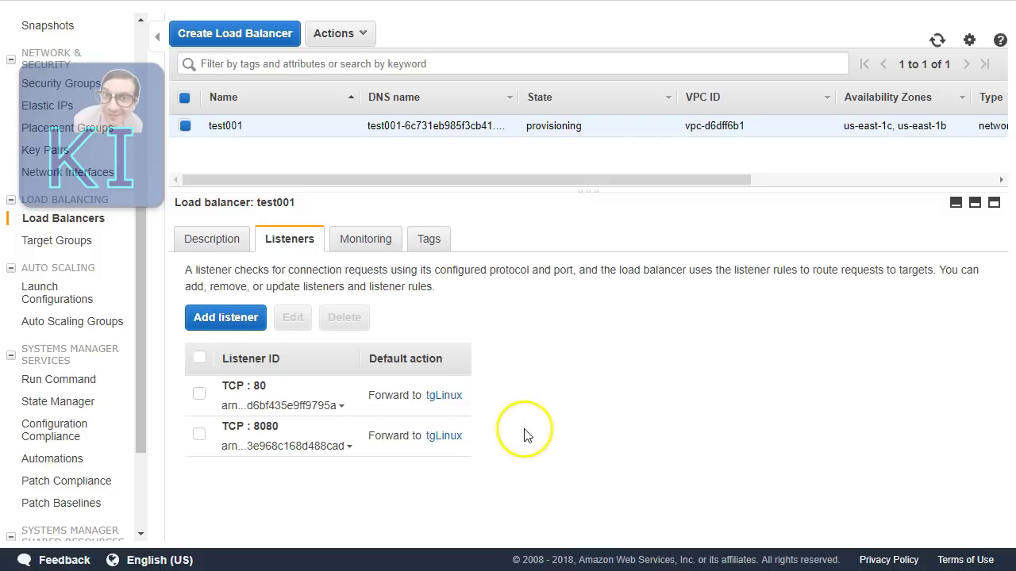
left_click(199, 434)
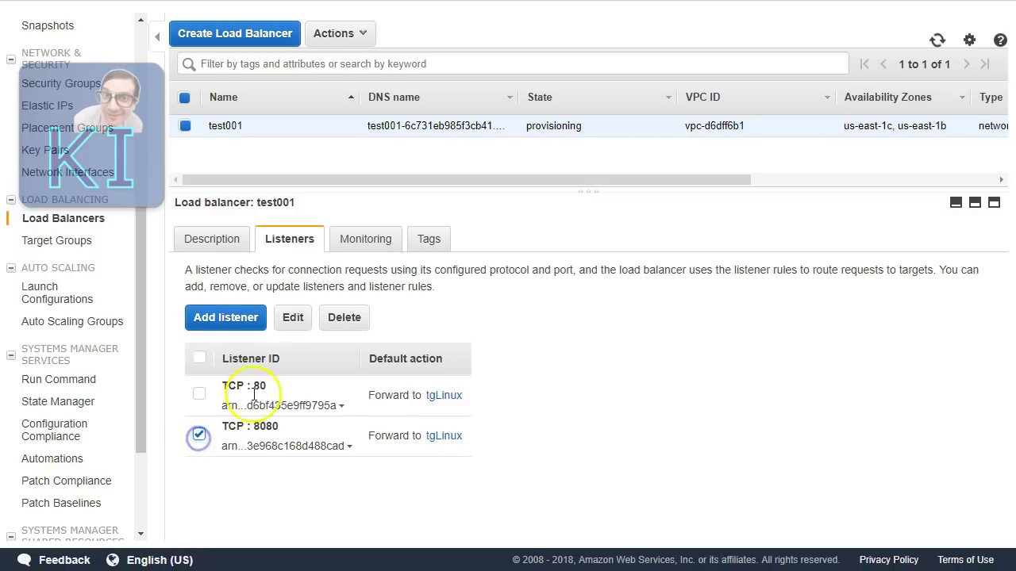
left_click(292, 318)
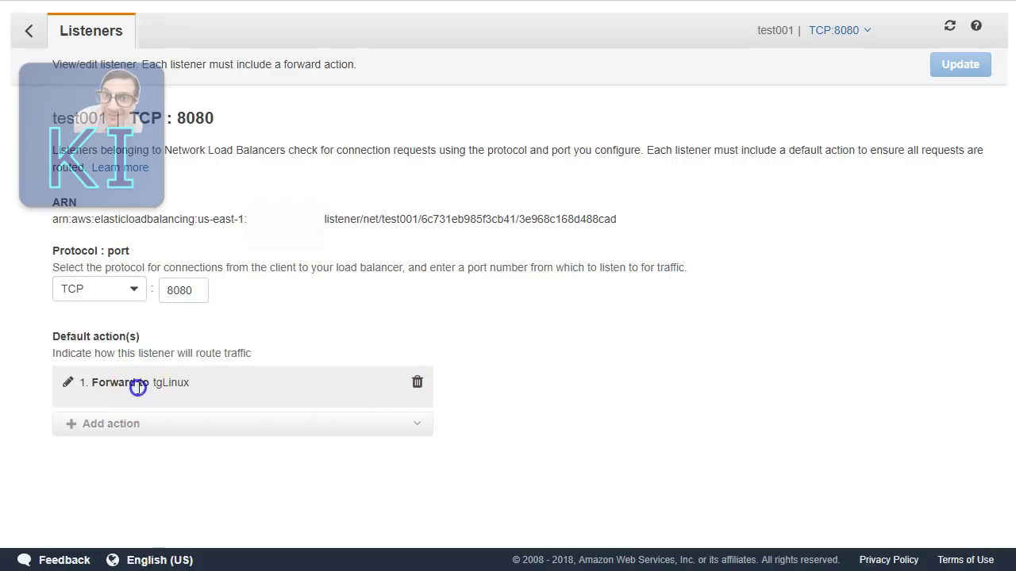
left_click(68, 381)
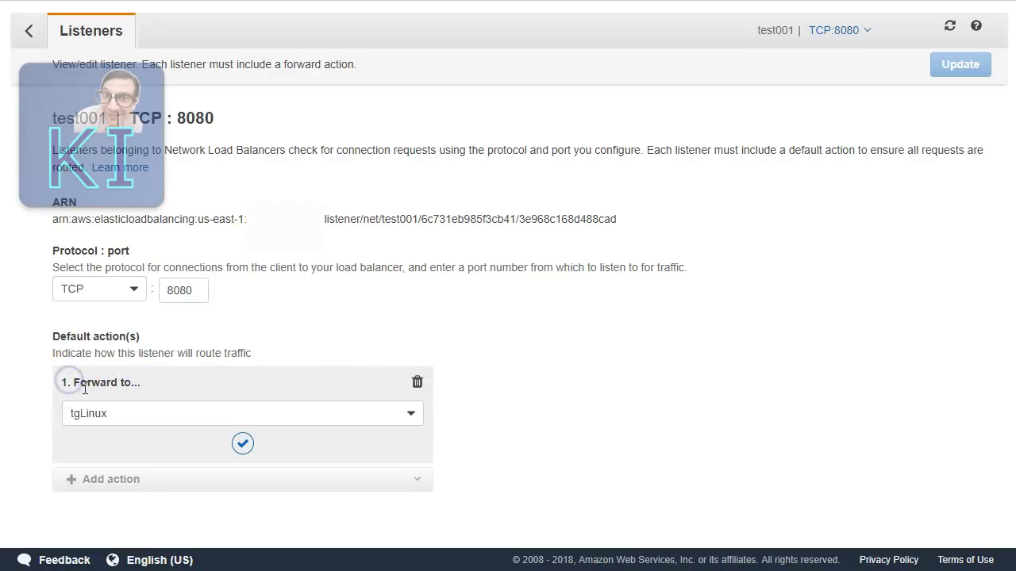
left_click(411, 416)
left_click(143, 463)
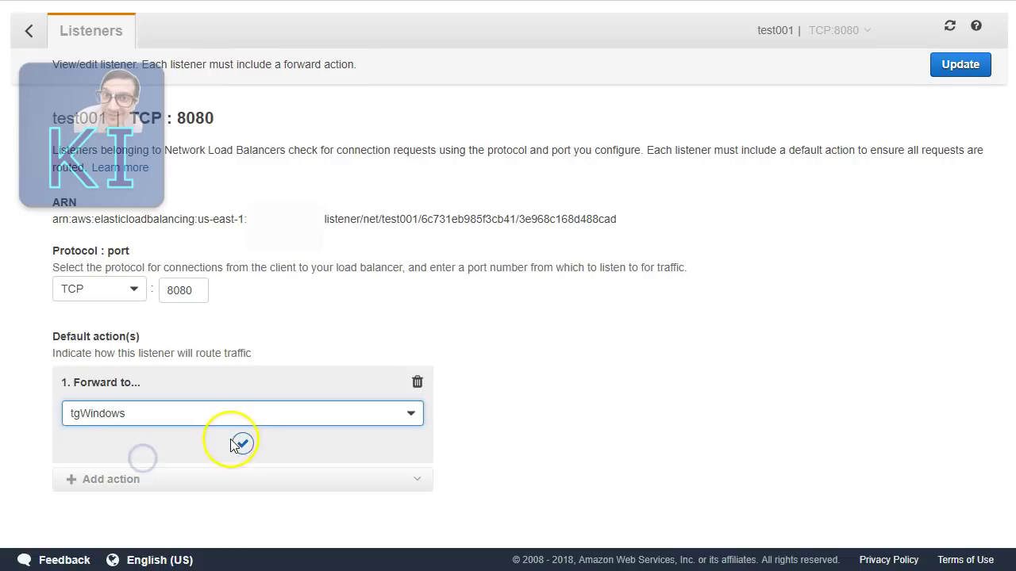
left_click(238, 442)
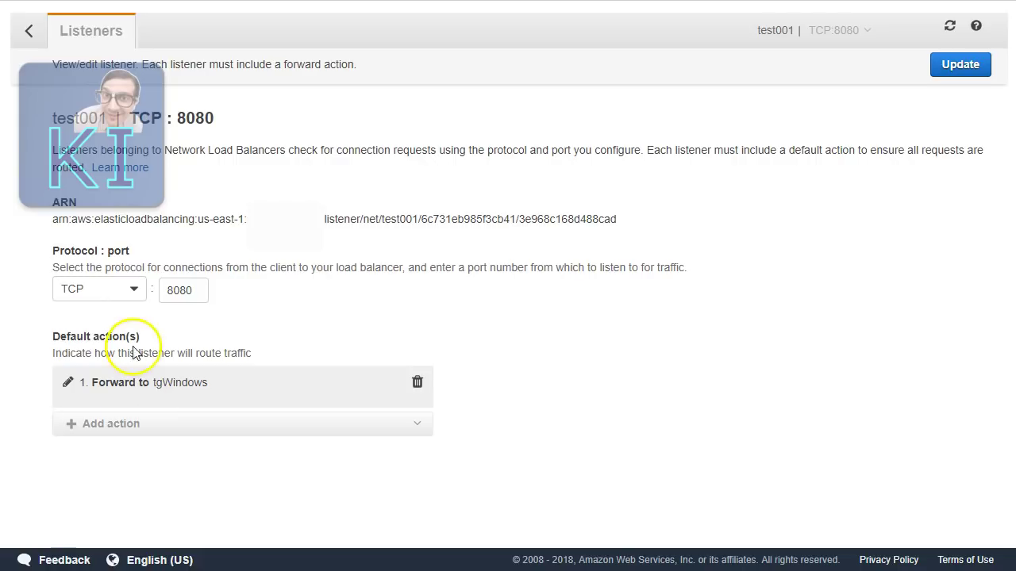
left_click(965, 67)
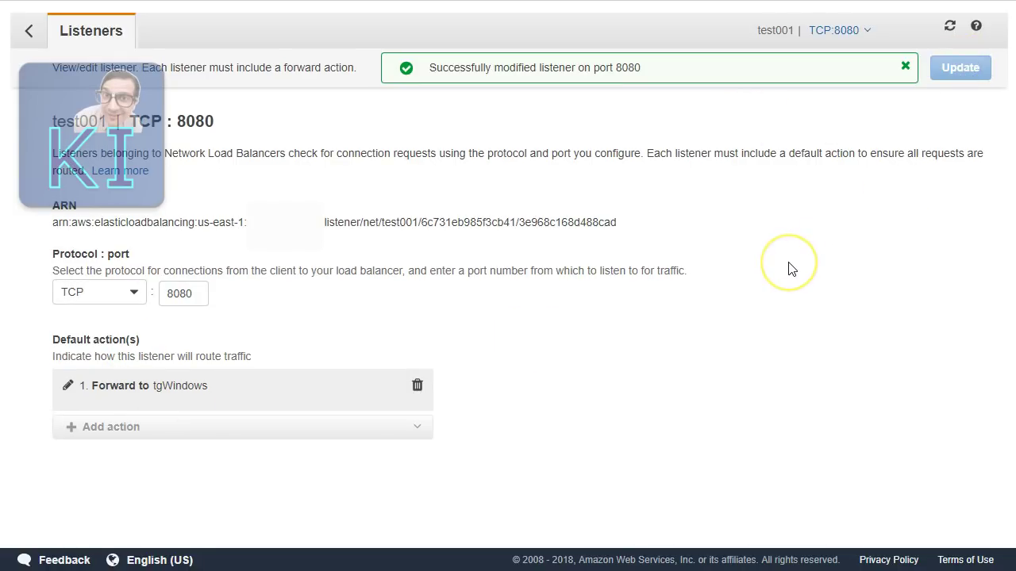
left_click(28, 30)
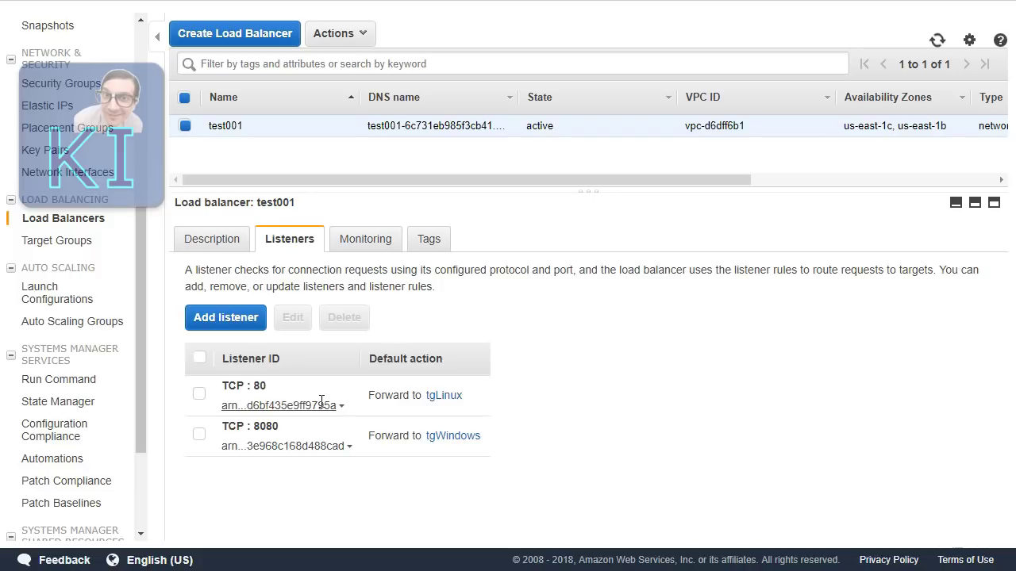
Step: Copy the DNS name of load balancer test001 and load it in a Firefox private window
left_click(218, 246)
left_click_drag(263, 385, 553, 384)
left_click(562, 385)
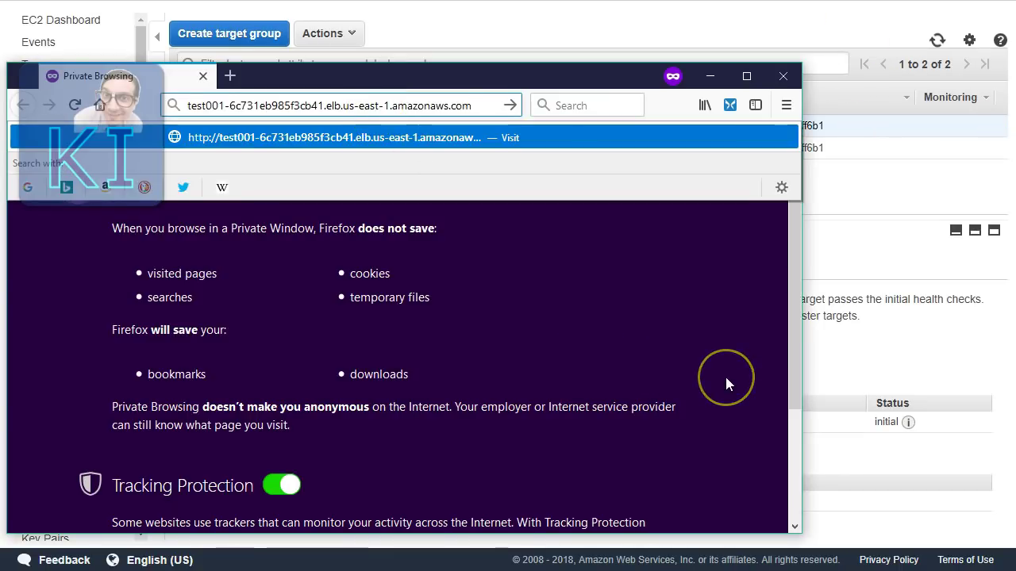
key("Return")
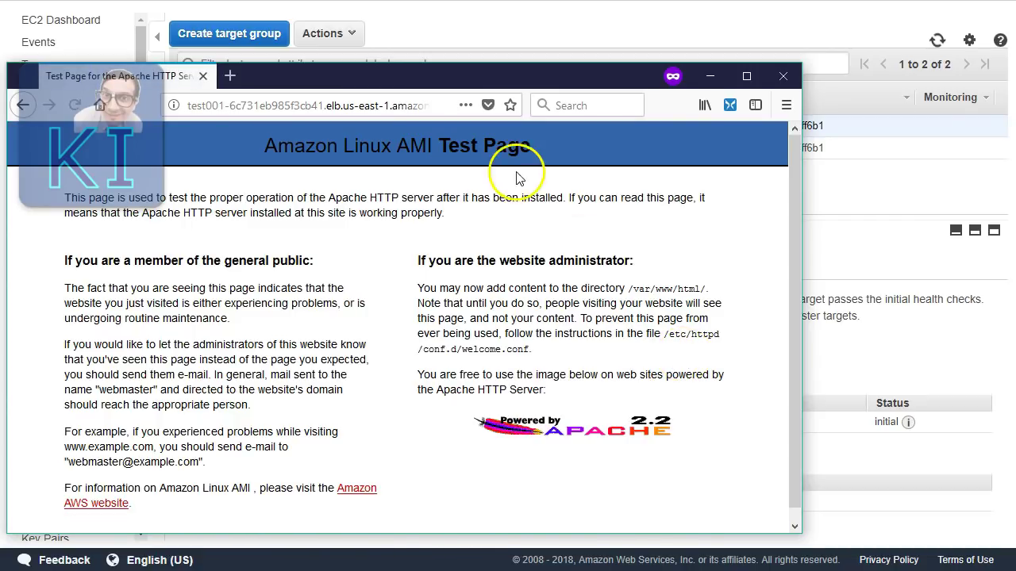
Step: Widen the address field, append :8080 to the load balancer's DNS name, load the page, and inspect the full address
left_click_drag(526, 105, 579, 107)
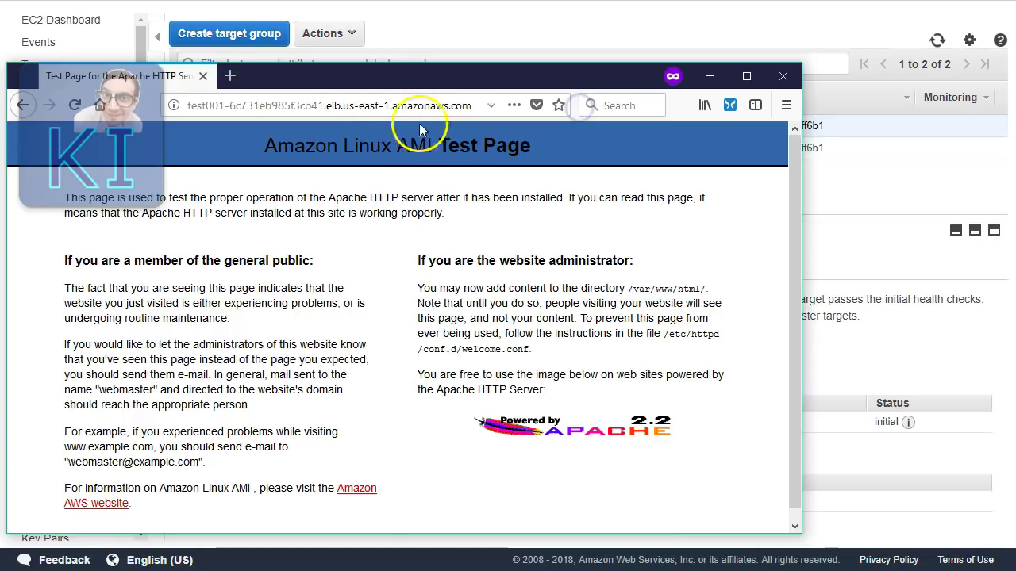
left_click(476, 106)
left_click(476, 105)
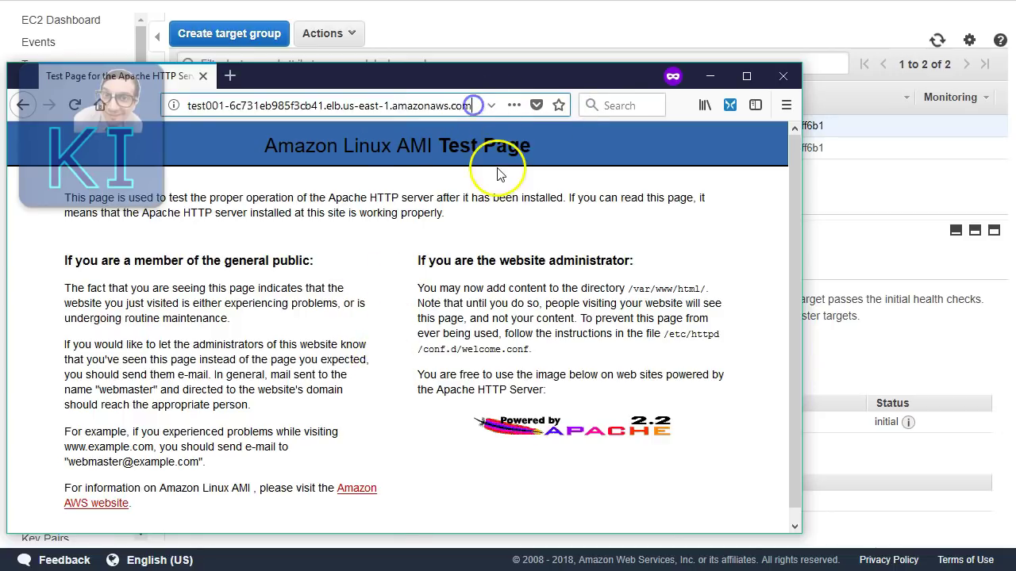
type(":8080")
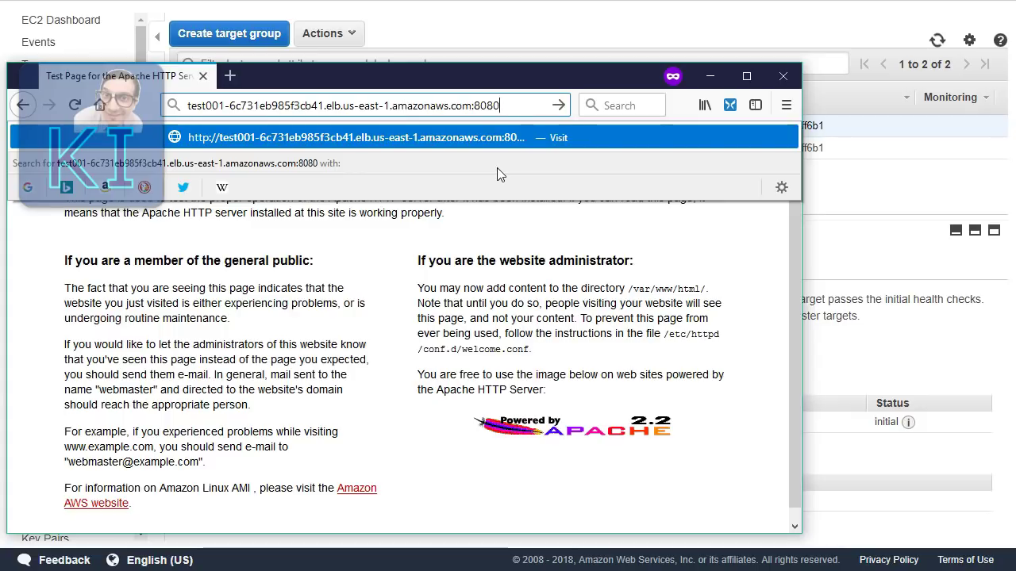
key("Return")
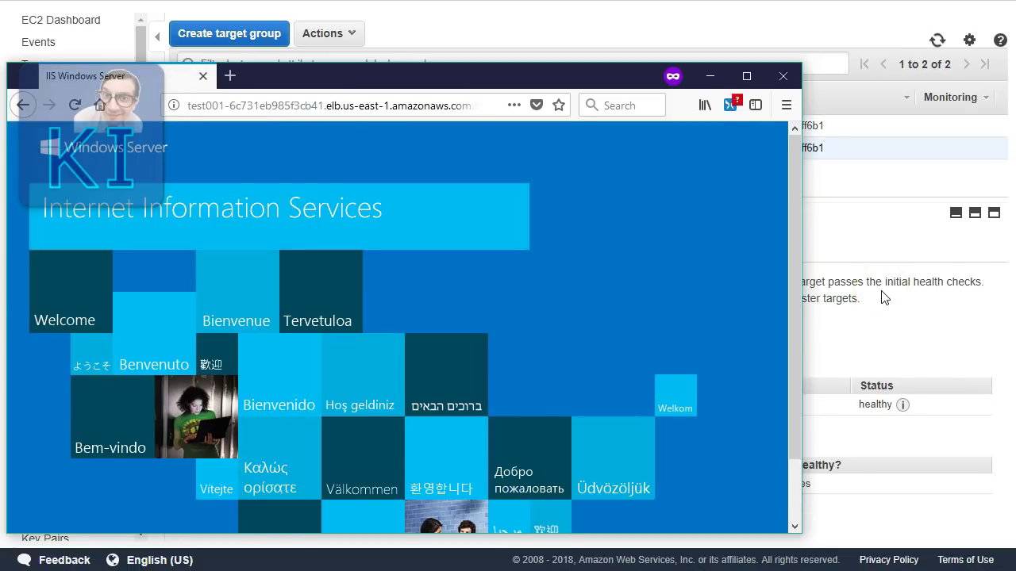
left_click(465, 103)
left_click(514, 164)
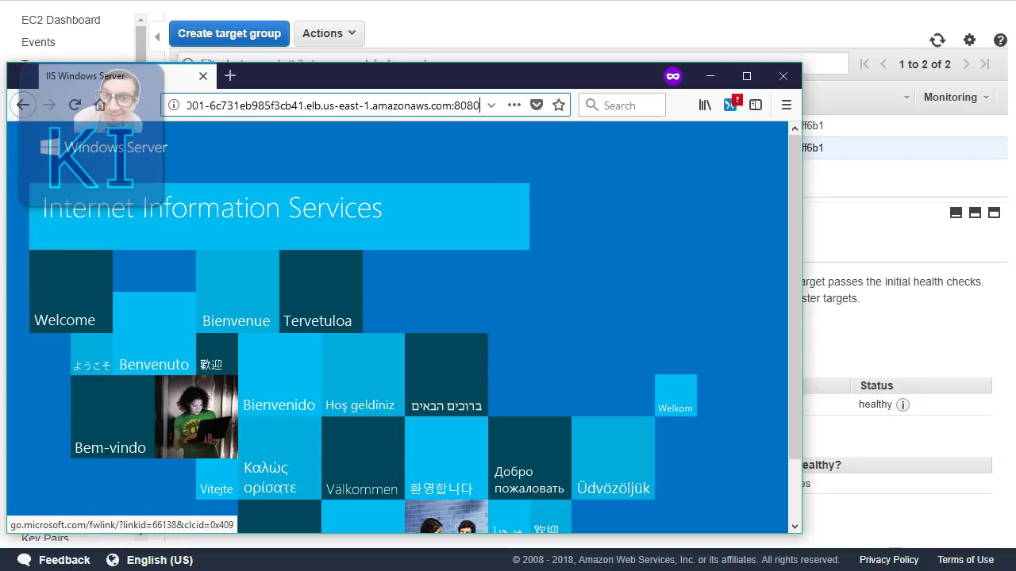
Step: Check the health status of tgWindows's registered target in the AWS console, and return to the Firefox private window
left_click(861, 242)
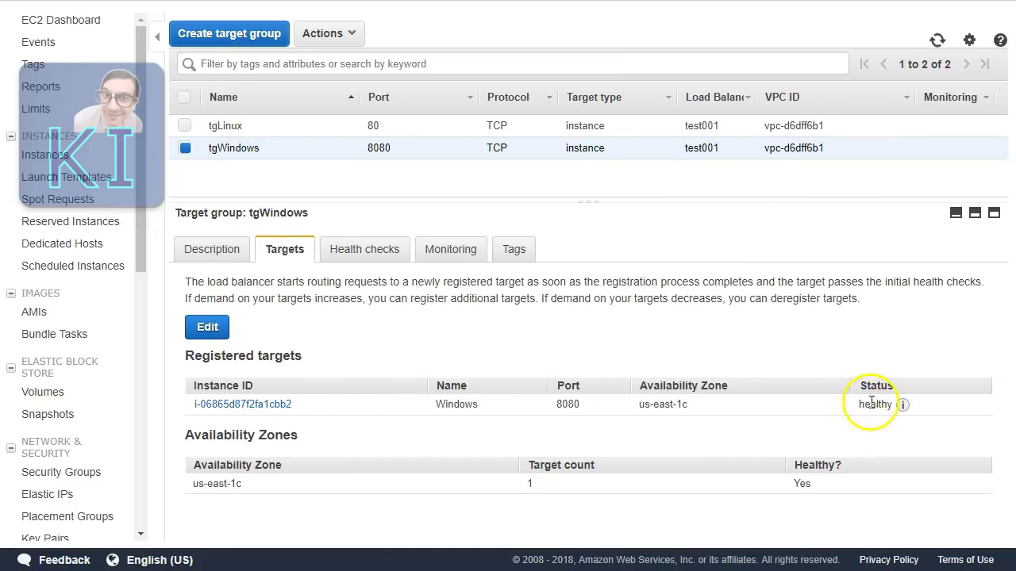
mouse_move(902, 407)
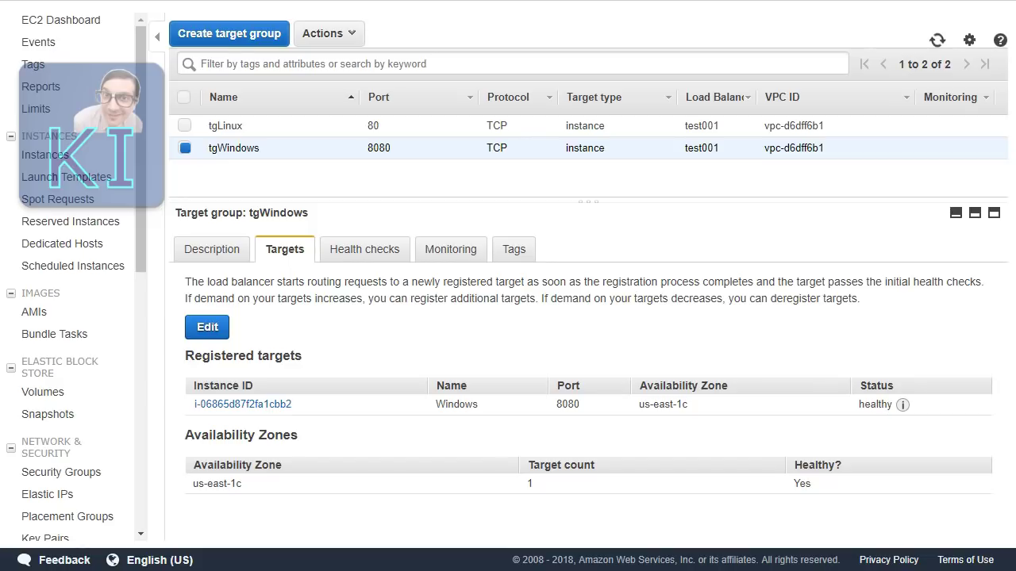
key("alt+Tab")
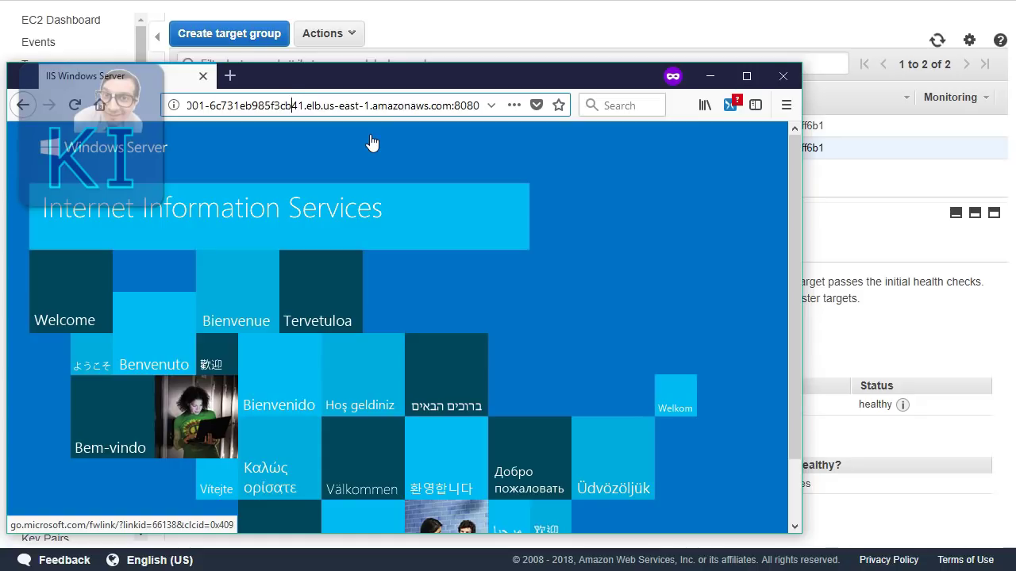
Step: Return to the AWS console and review the description details of load balancer test001
left_click(903, 204)
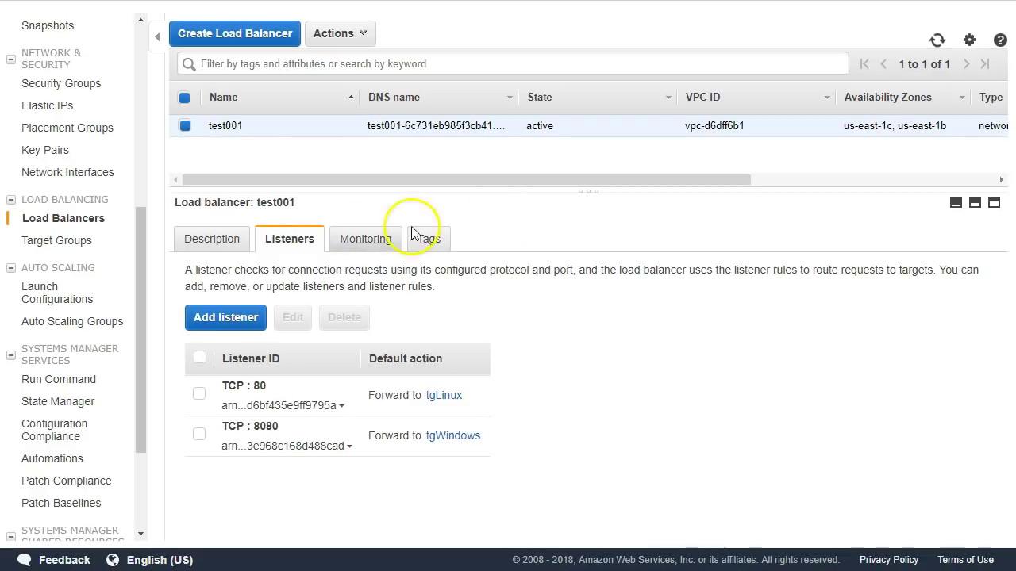
left_click(232, 237)
scroll(643, 377, "down", 3)
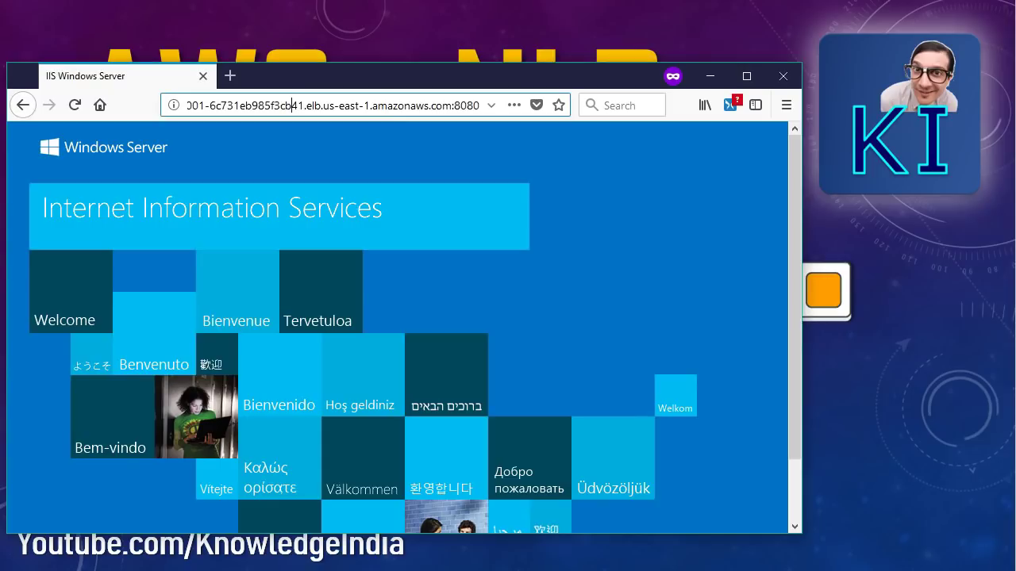
Step: Minimize the Firefox private window and switch to the NLB2.pptx presentation in PowerPoint
left_click(710, 75)
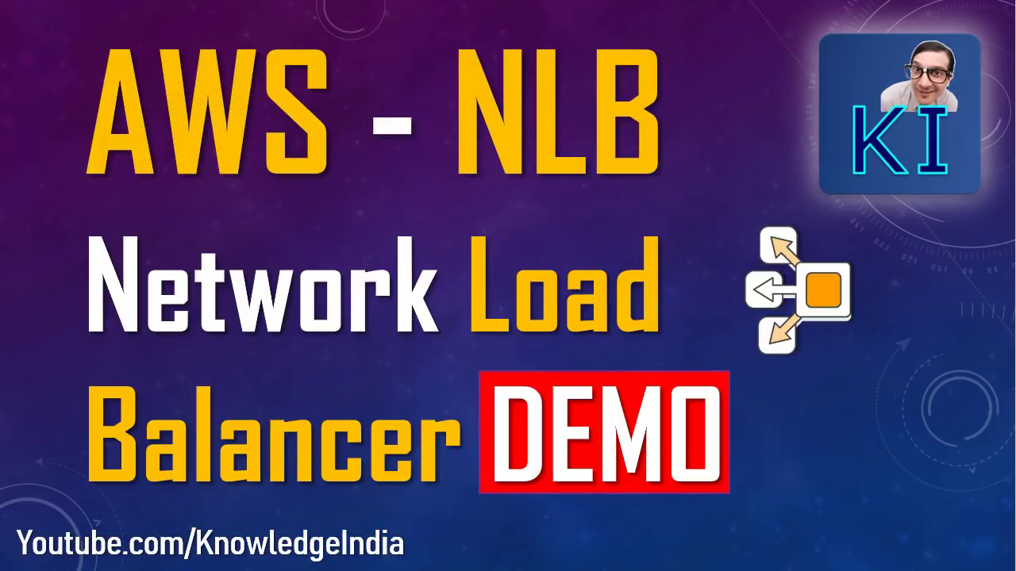
mouse_move(443, 570)
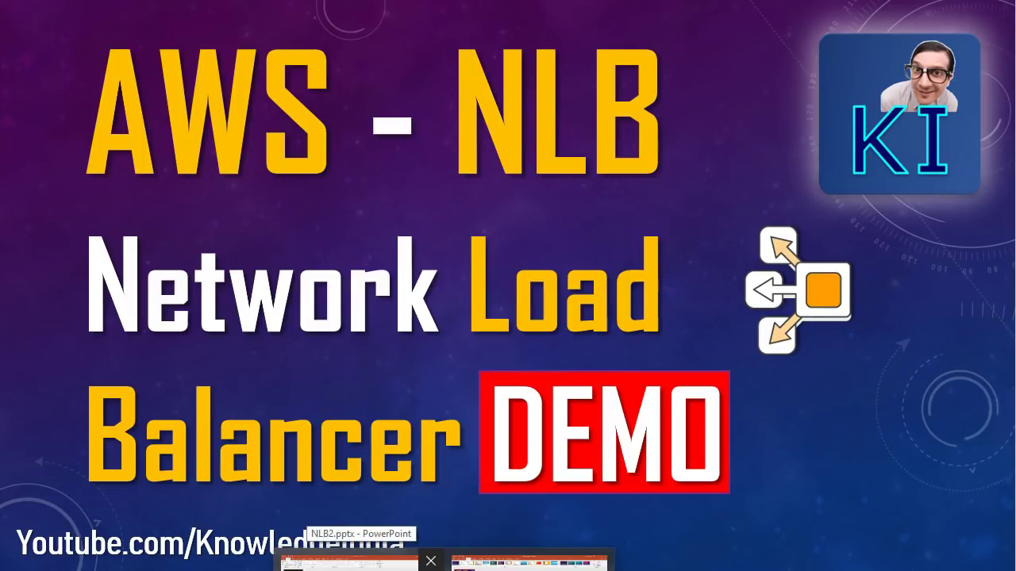
left_click(349, 564)
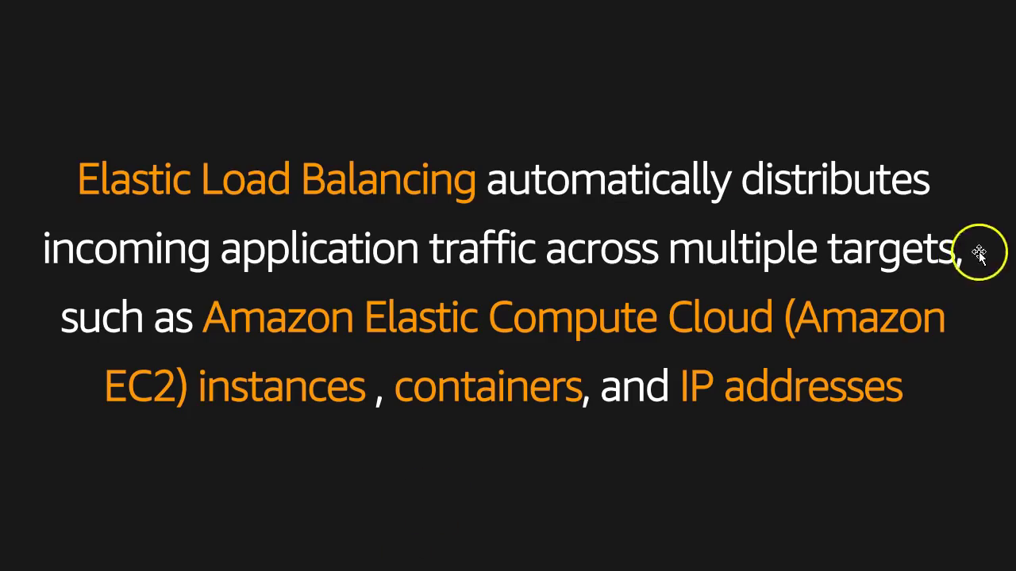